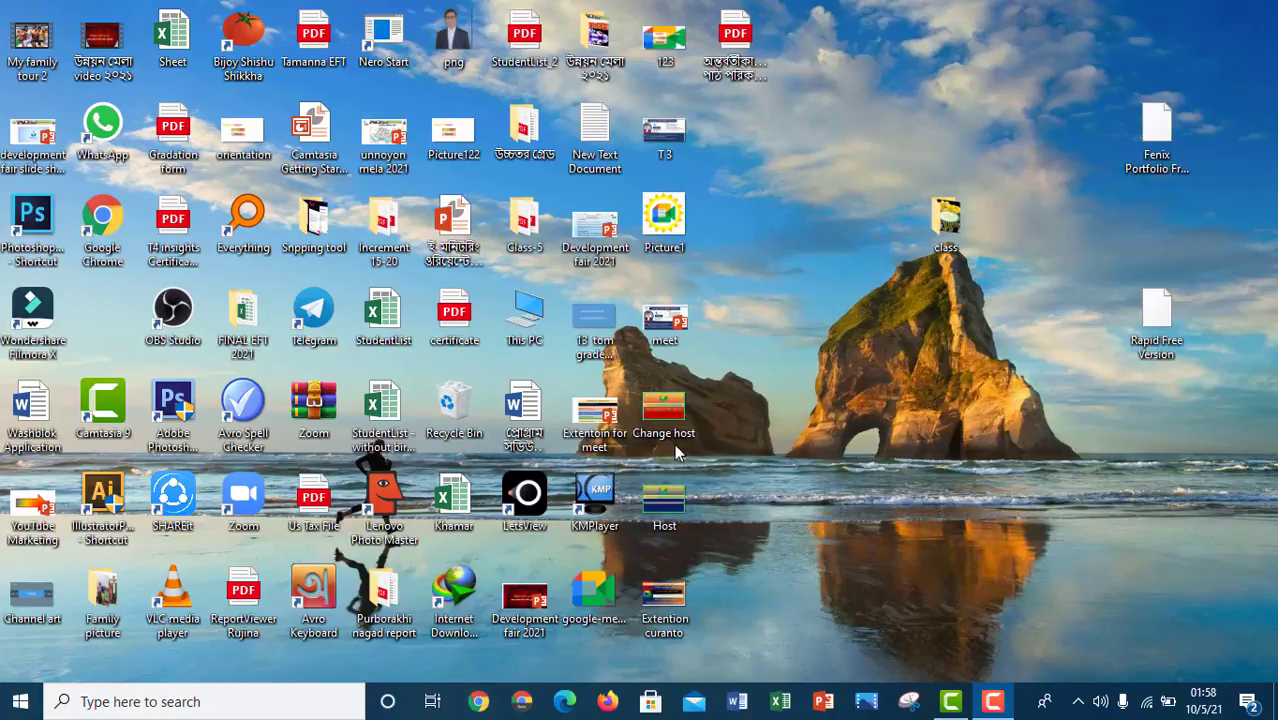
- Launch Google Chrome from the taskbar
{"action": "left_click", "coordinate": [478, 704]}
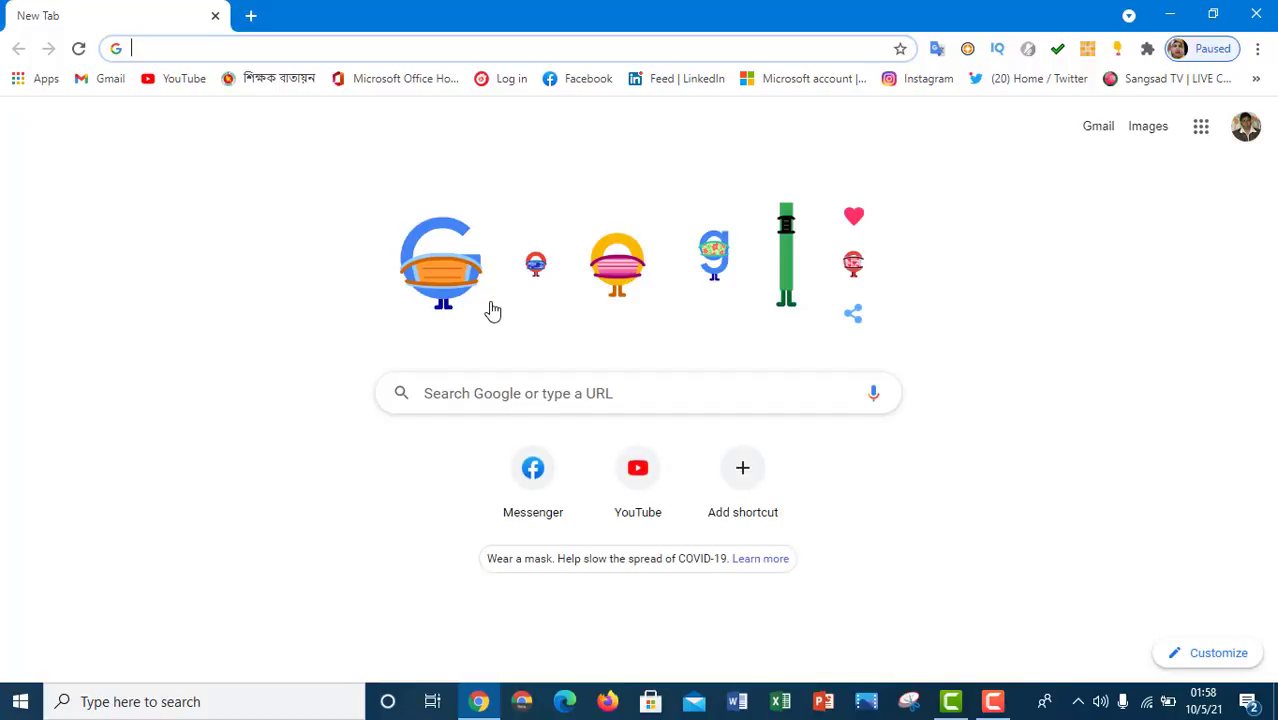
- Sign in to PESP from the 'Log in' bookmark using the autofilled credentials
{"action": "left_click", "coordinate": [509, 80]}
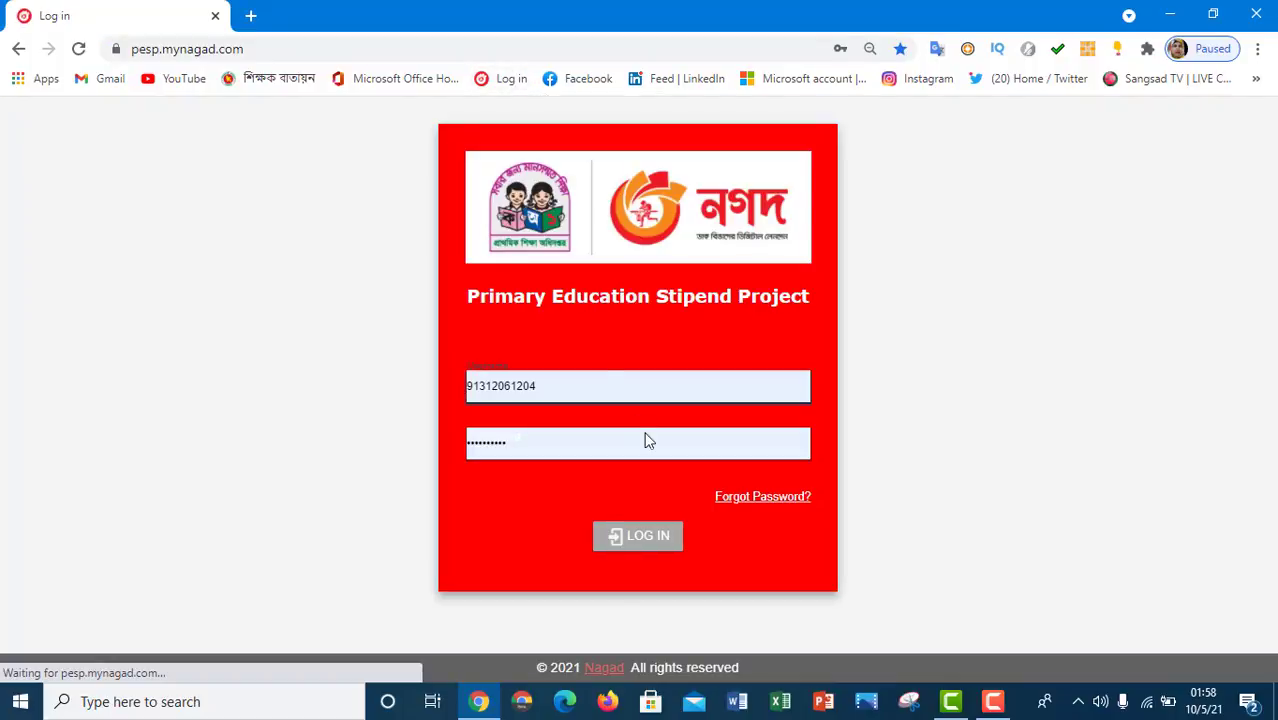
{"action": "left_click", "coordinate": [646, 550]}
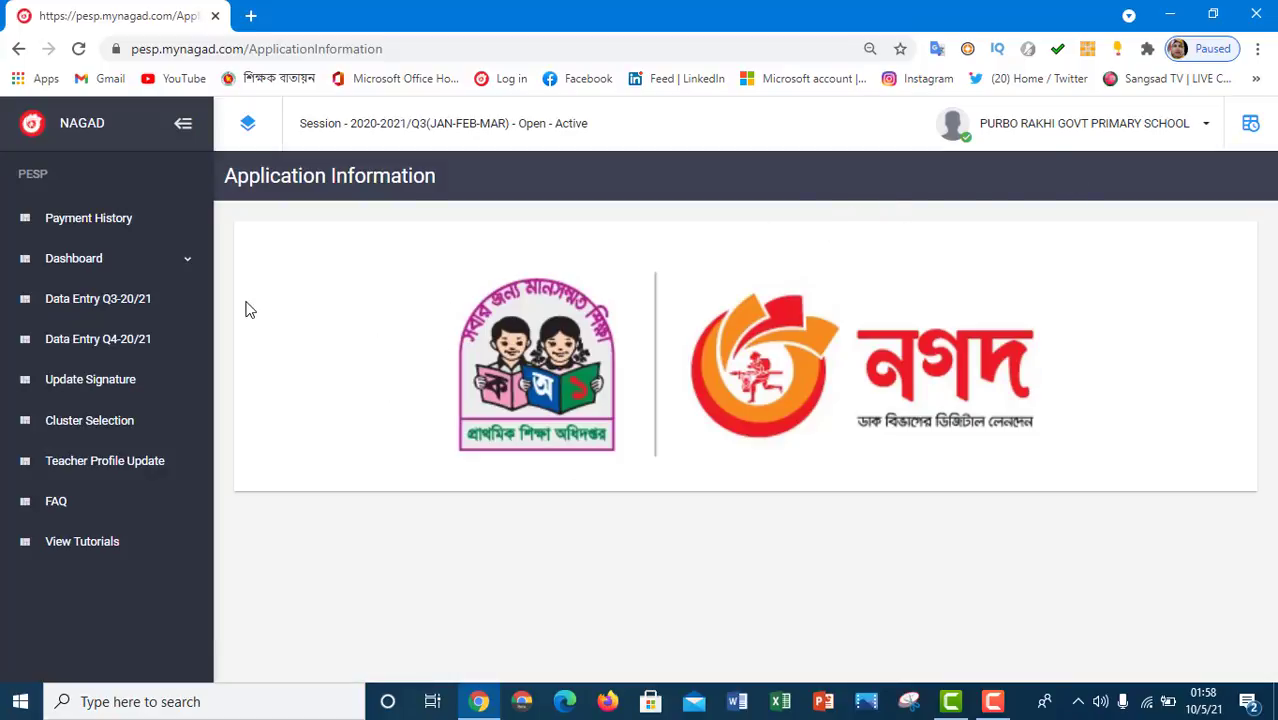
- Go to 'Data Entry Q3-20/21' from the sidebar menu
{"action": "left_click", "coordinate": [128, 312]}
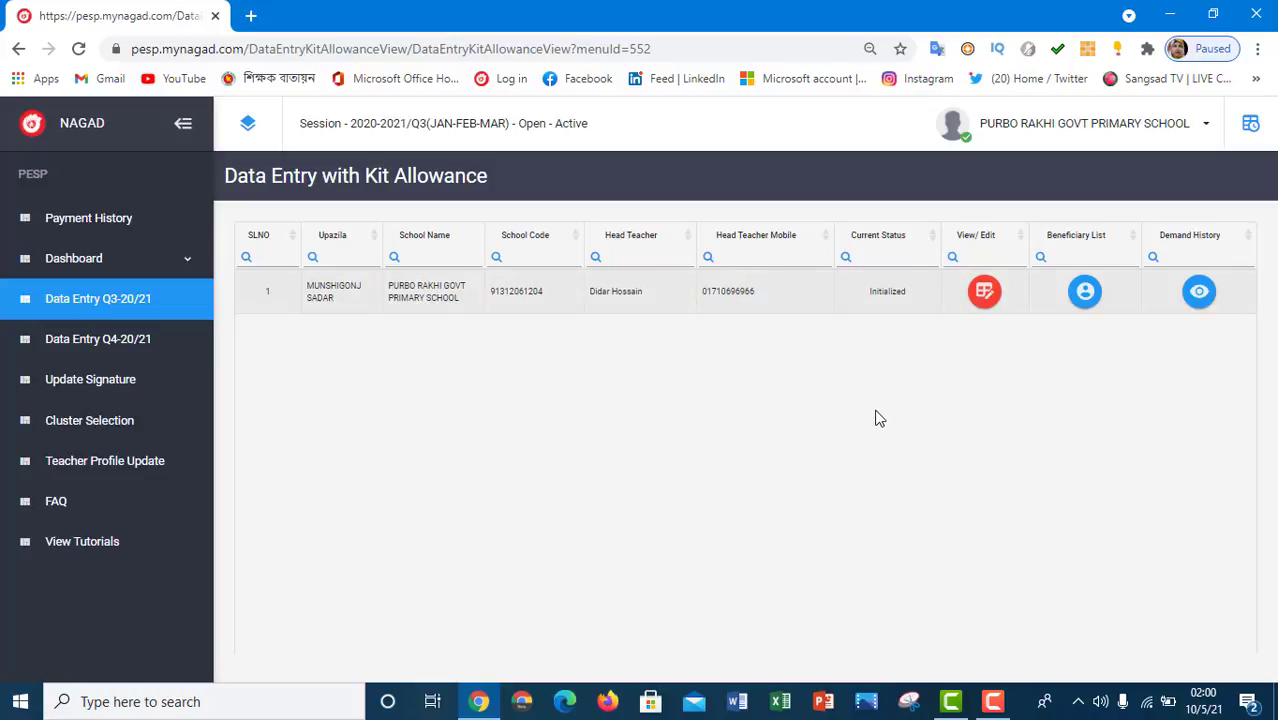
- Open the school's record with View/Edit to reach its student kit allowance table
{"action": "left_click", "coordinate": [984, 291]}
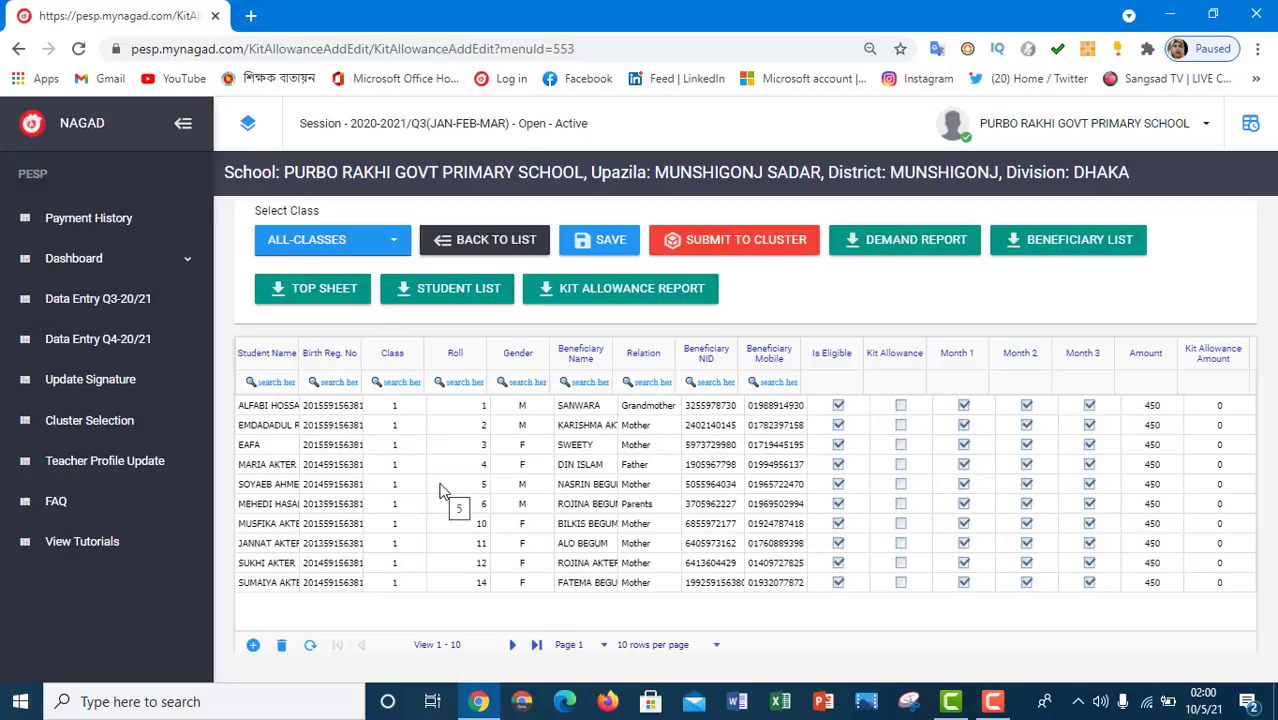
- Filter the table to class 0 and insert a blank student row
{"action": "left_click", "coordinate": [386, 246]}
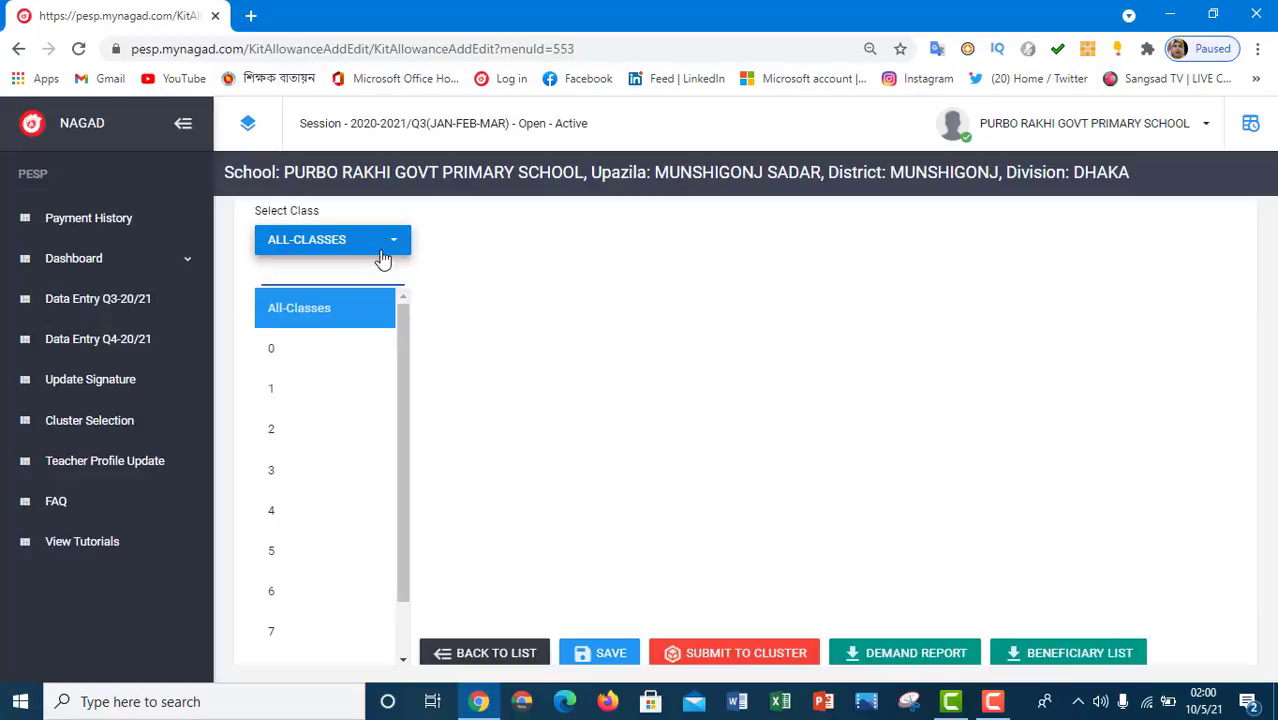
{"action": "left_click", "coordinate": [288, 351]}
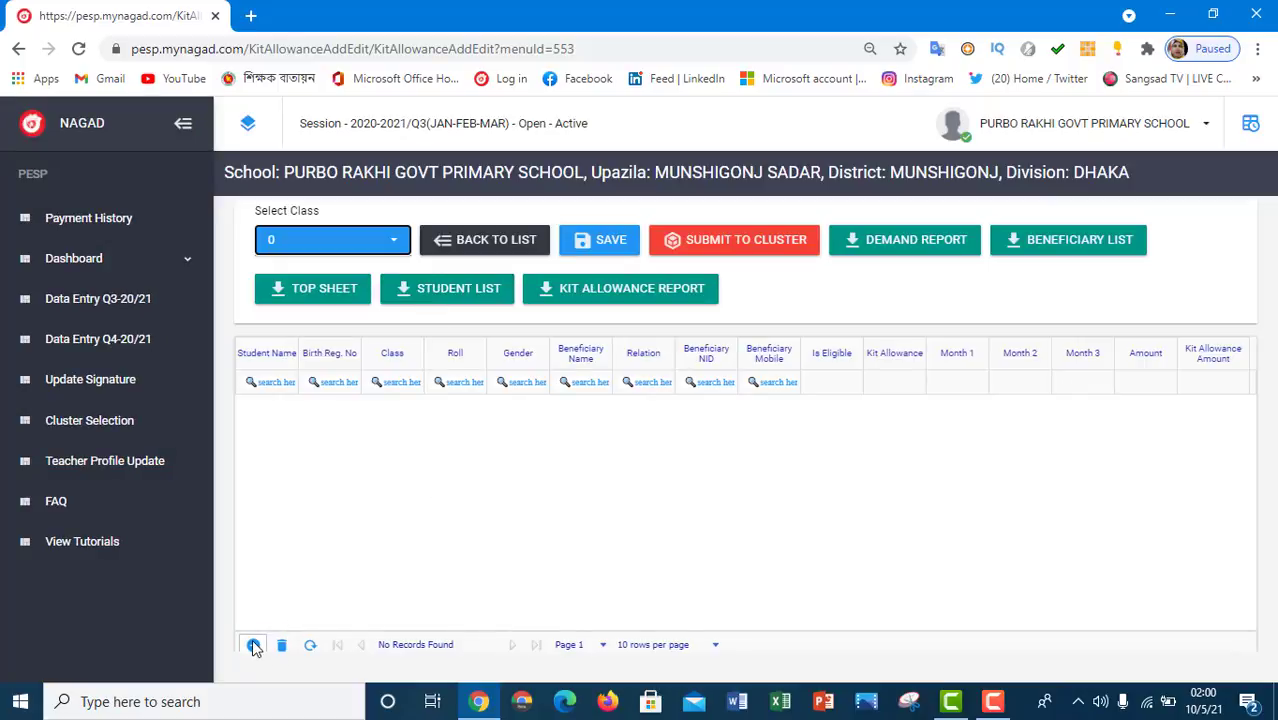
{"action": "left_click", "coordinate": [254, 645]}
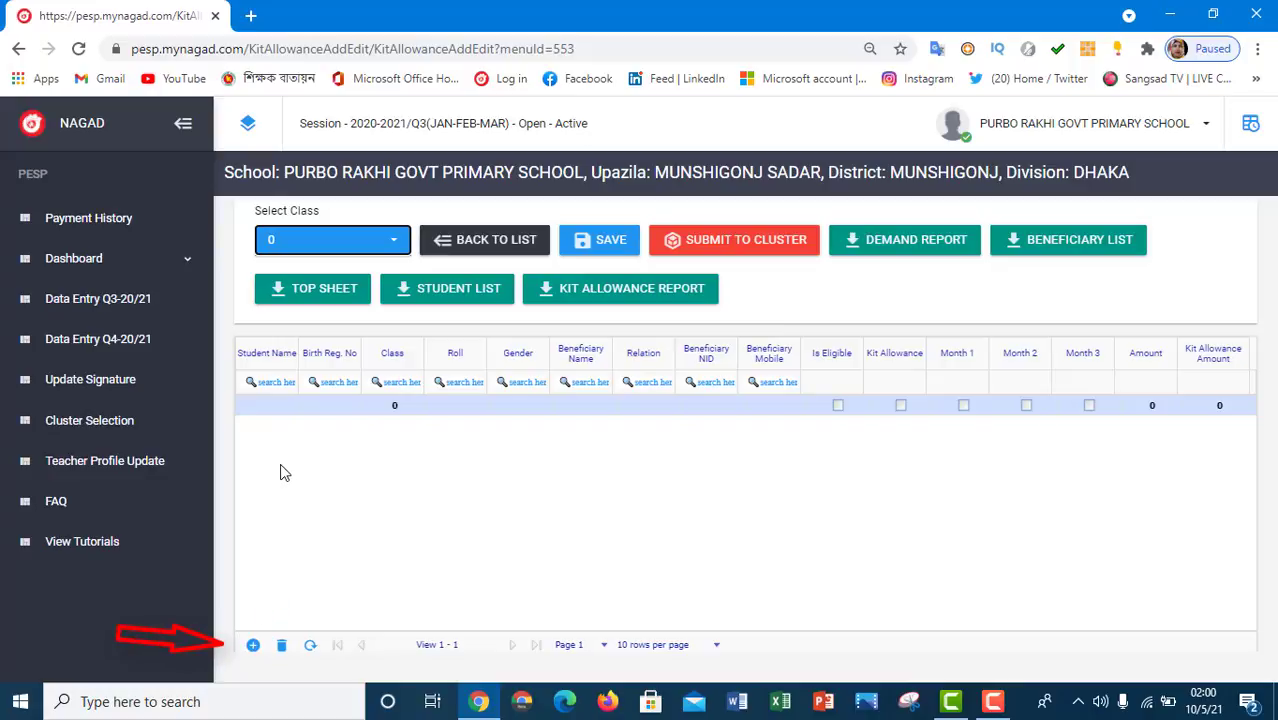
{"action": "left_click", "coordinate": [277, 410]}
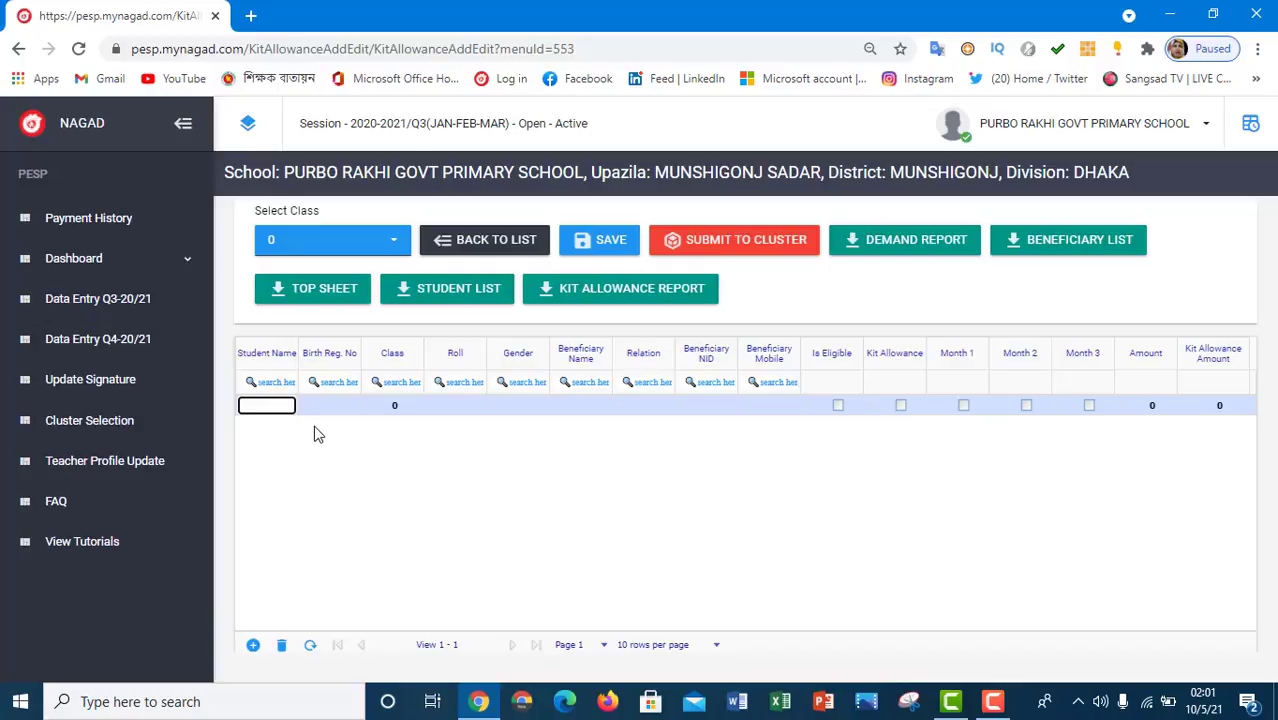
- Enter the student's name, corrected birth registration number and class 0 in the new row
{"action": "type", "text": "skib"}
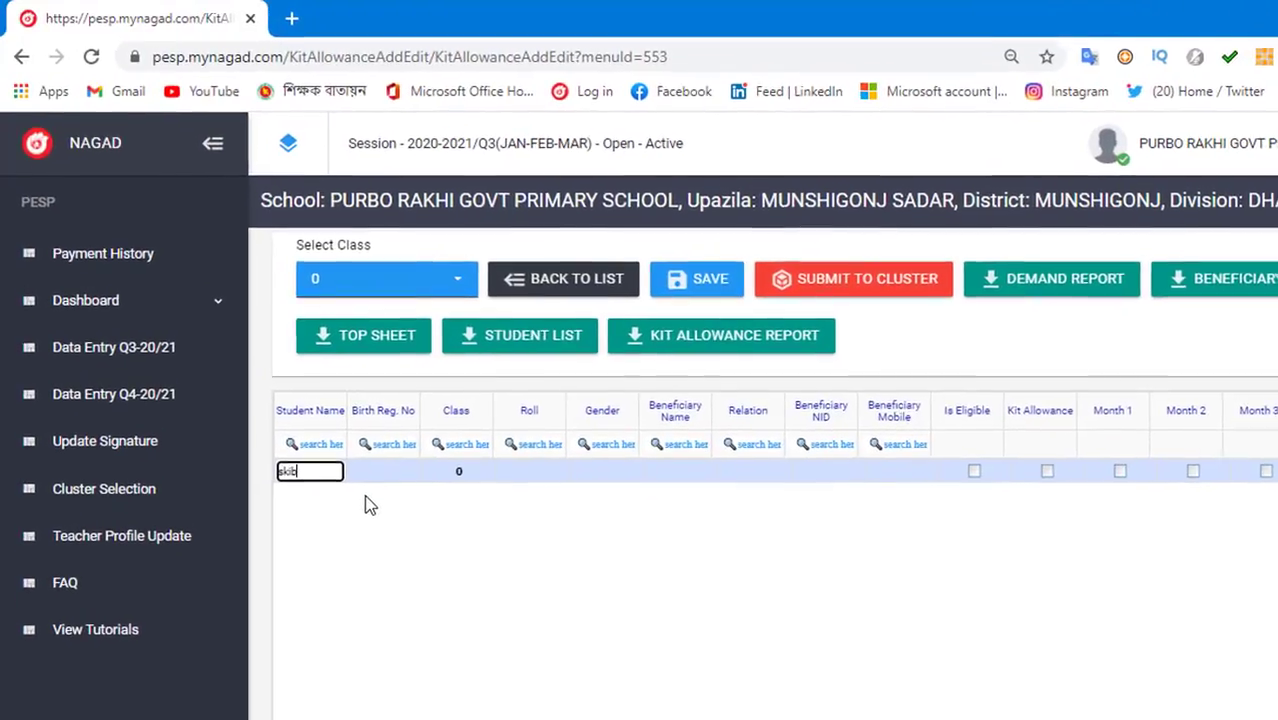
{"action": "left_click", "coordinate": [408, 470]}
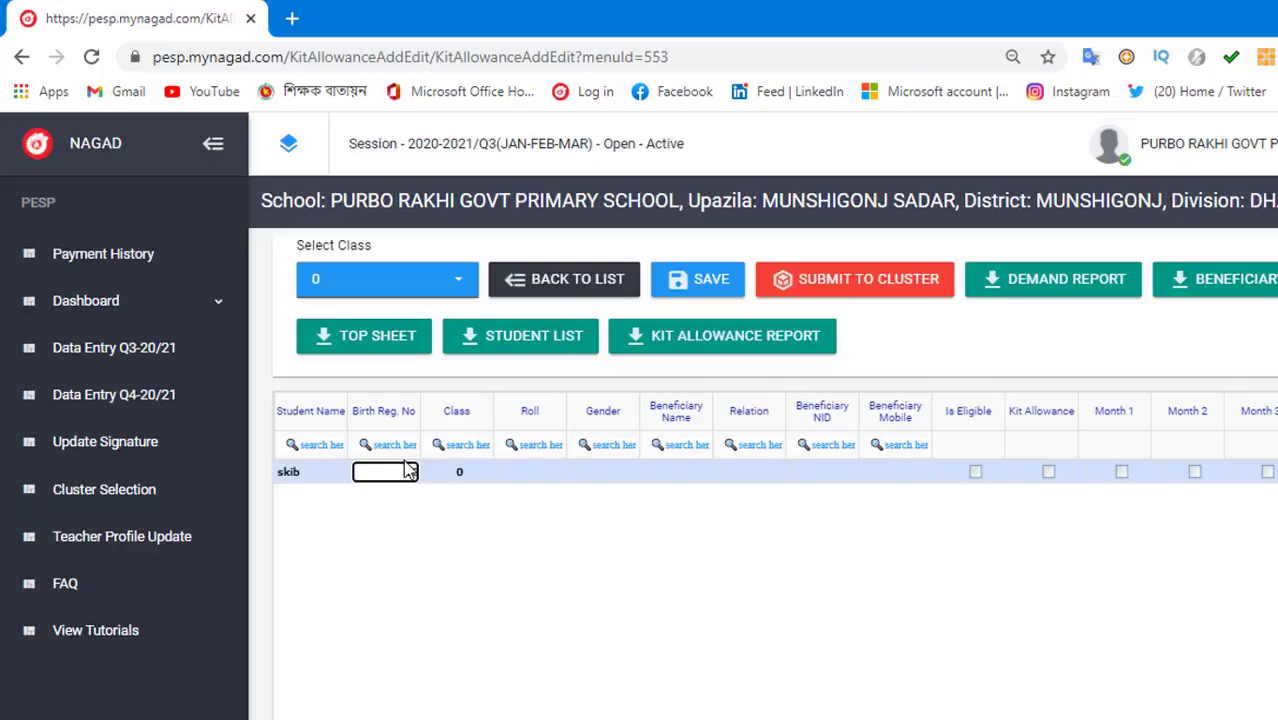
{"action": "type", "text": "20"}
{"action": "type", "text": "0"}
{"action": "left_click_drag", "start_coordinate": [397, 471], "coordinate": [444, 489]}
{"action": "key", "text": "BackSpace"}
{"action": "left_click", "coordinate": [476, 479]}
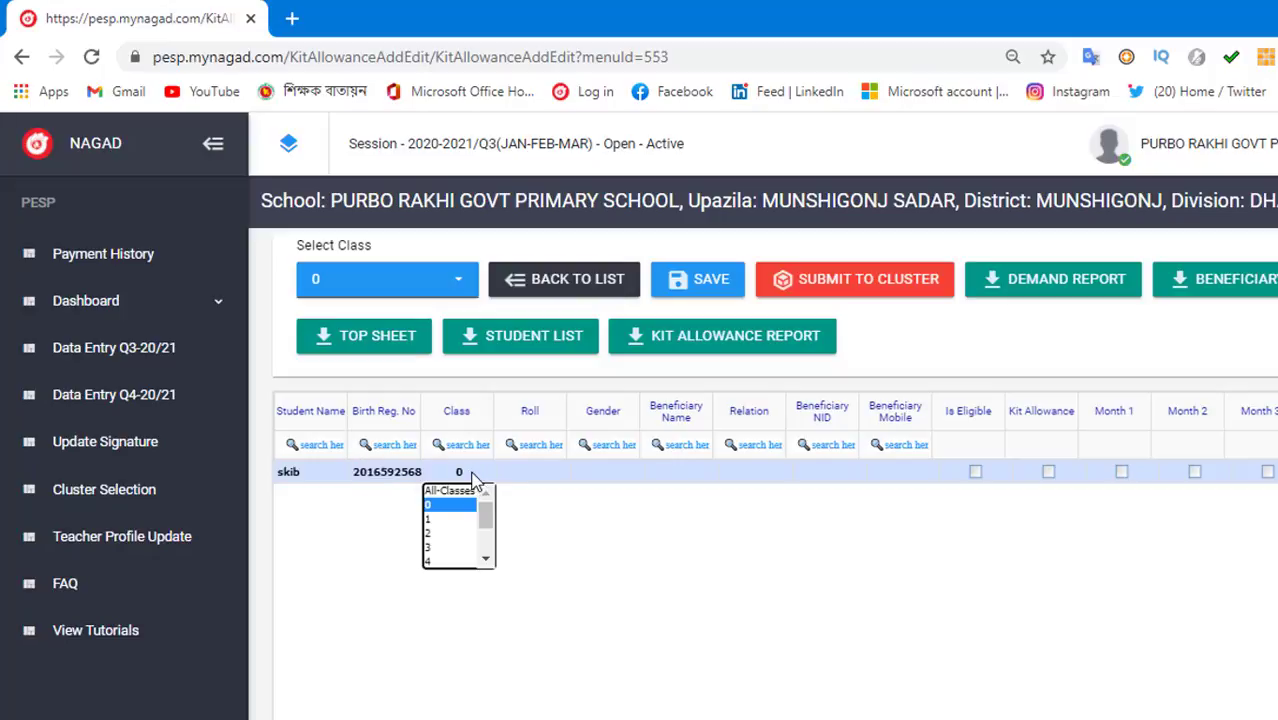
{"action": "left_click", "coordinate": [461, 504]}
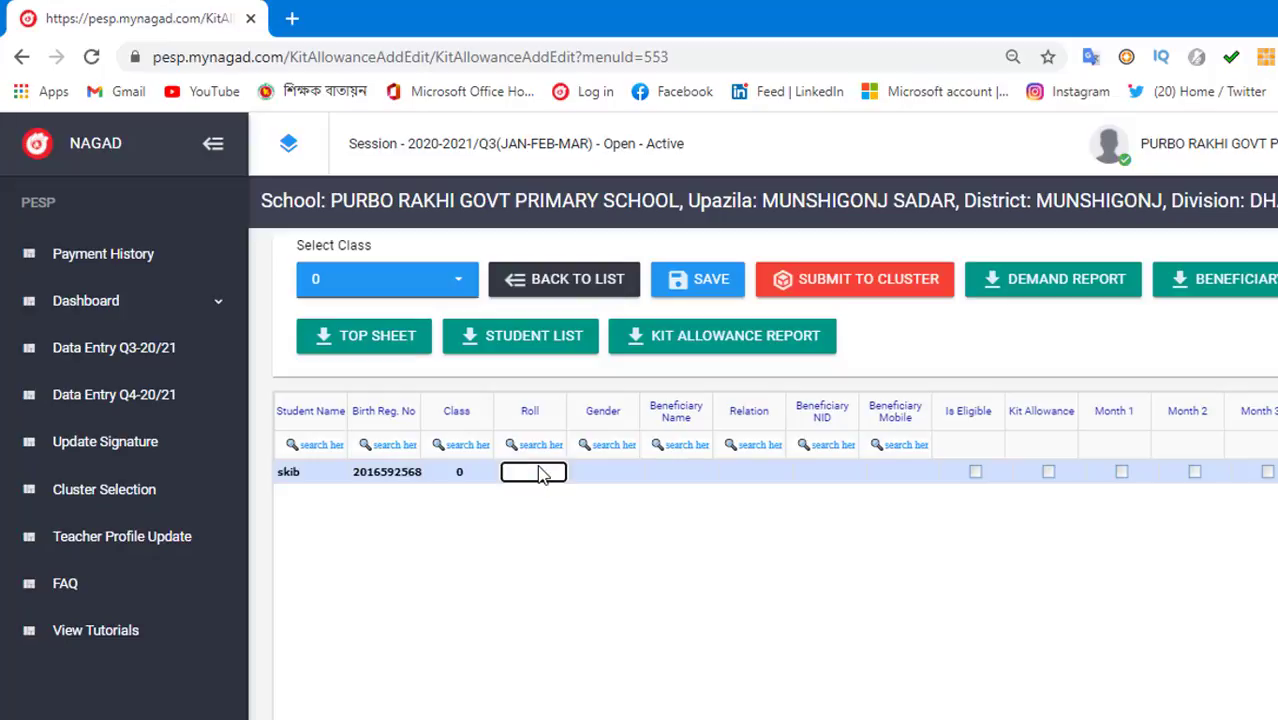
- Set roll 1, gender M, the beneficiary's name and relation Mother
{"action": "left_click", "coordinate": [618, 477]}
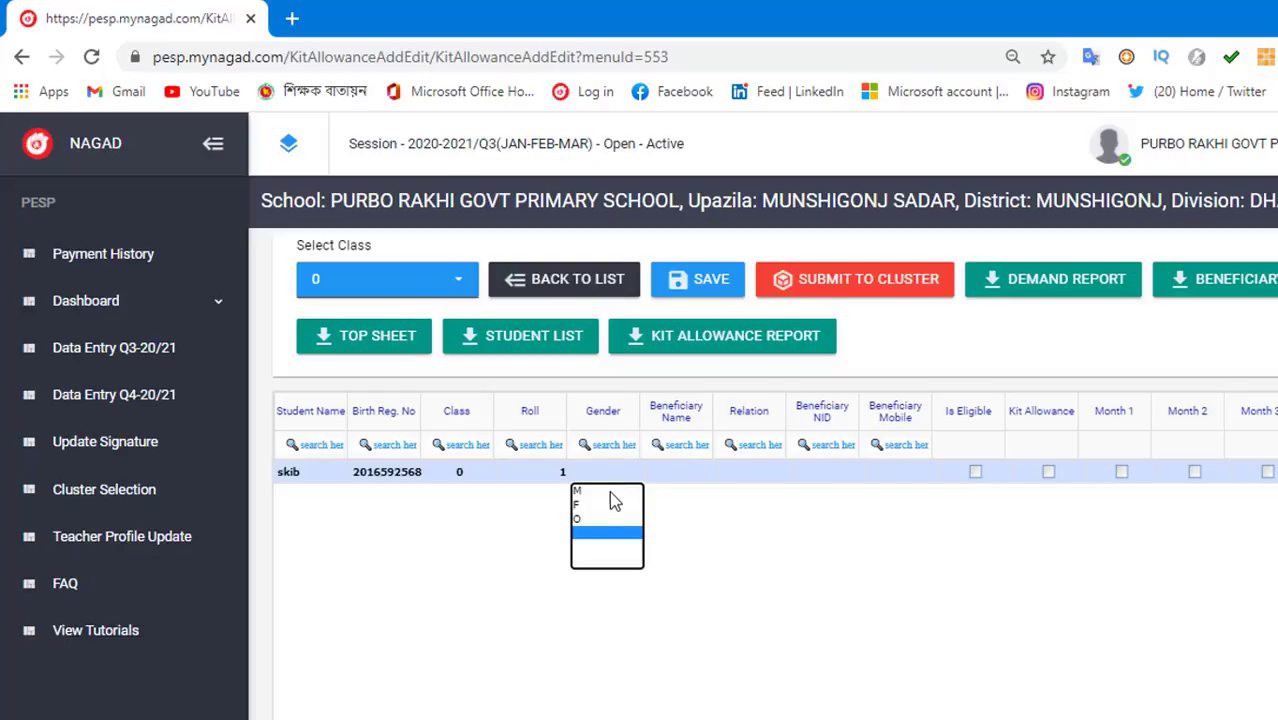
{"action": "left_click", "coordinate": [608, 491]}
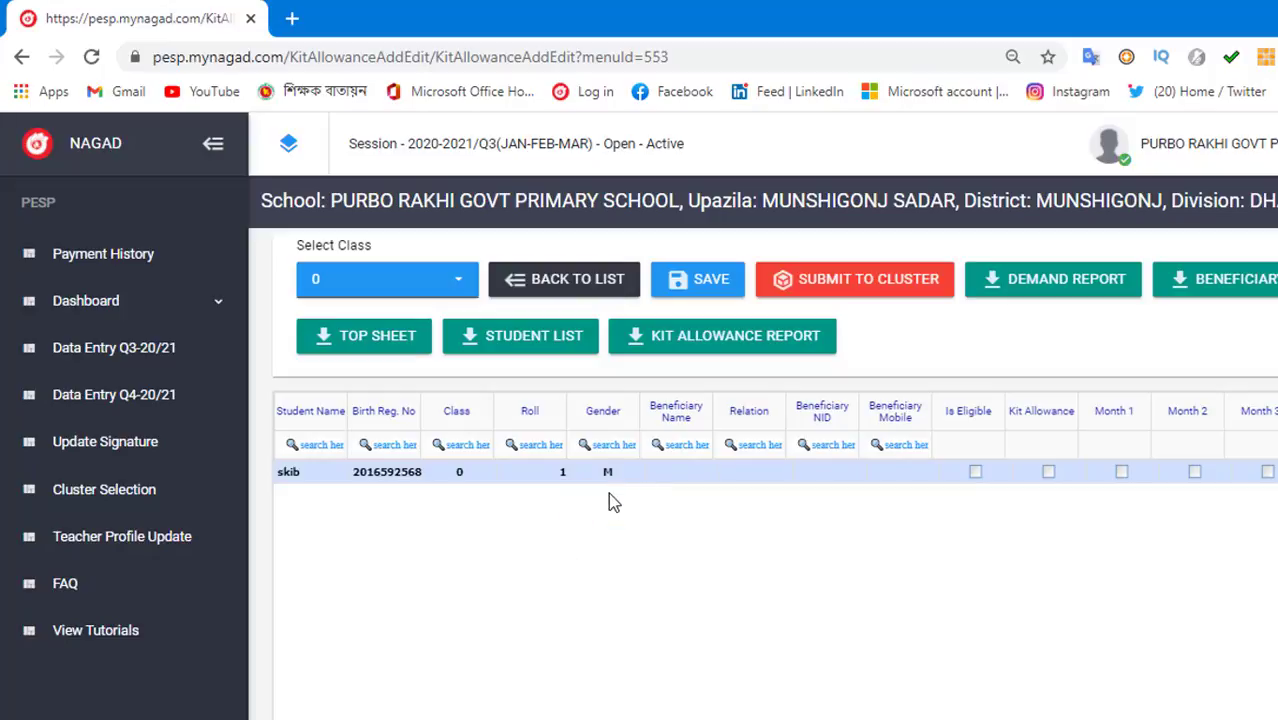
{"action": "left_click", "coordinate": [675, 476]}
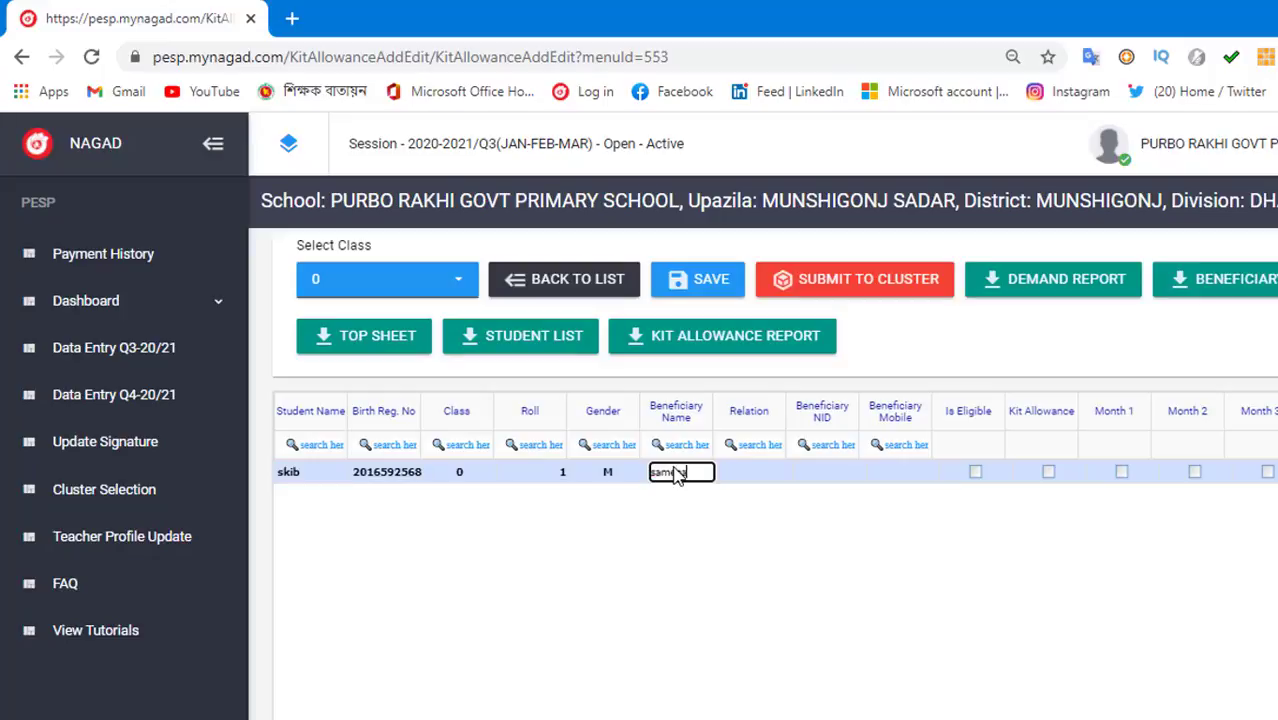
{"action": "type", "text": "samena"}
{"action": "left_click", "coordinate": [783, 478]}
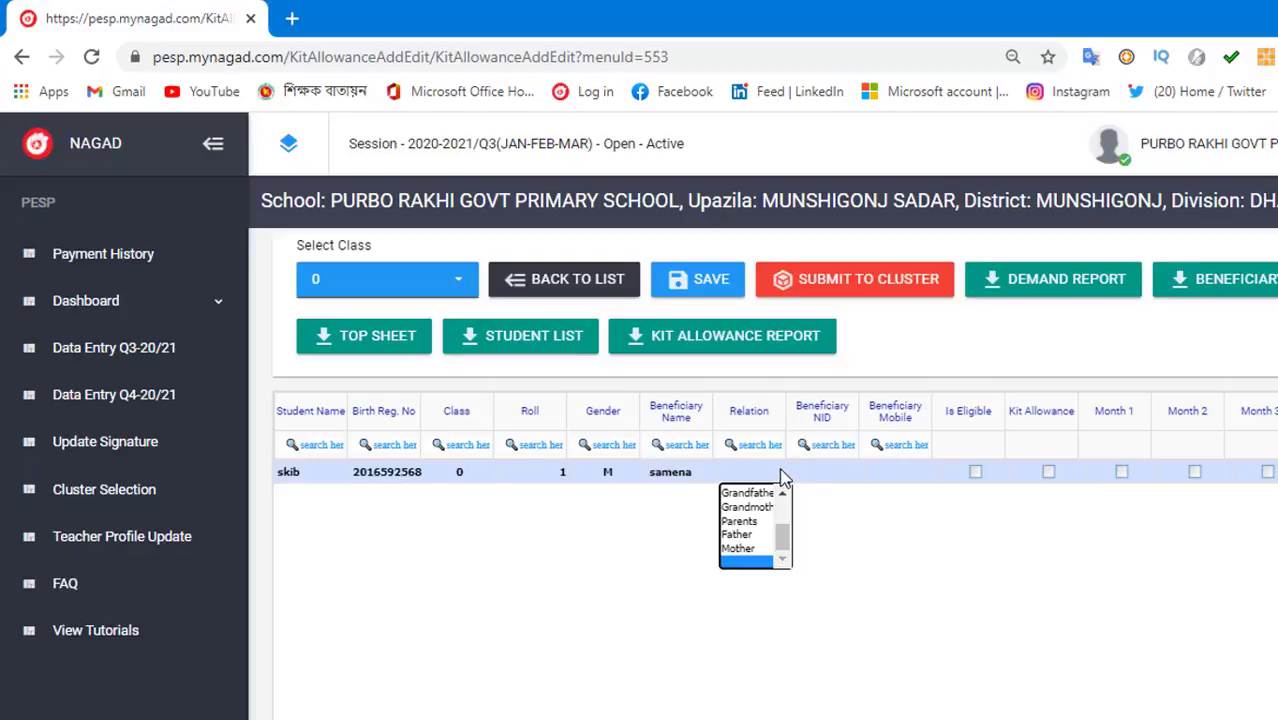
{"action": "left_click", "coordinate": [740, 549]}
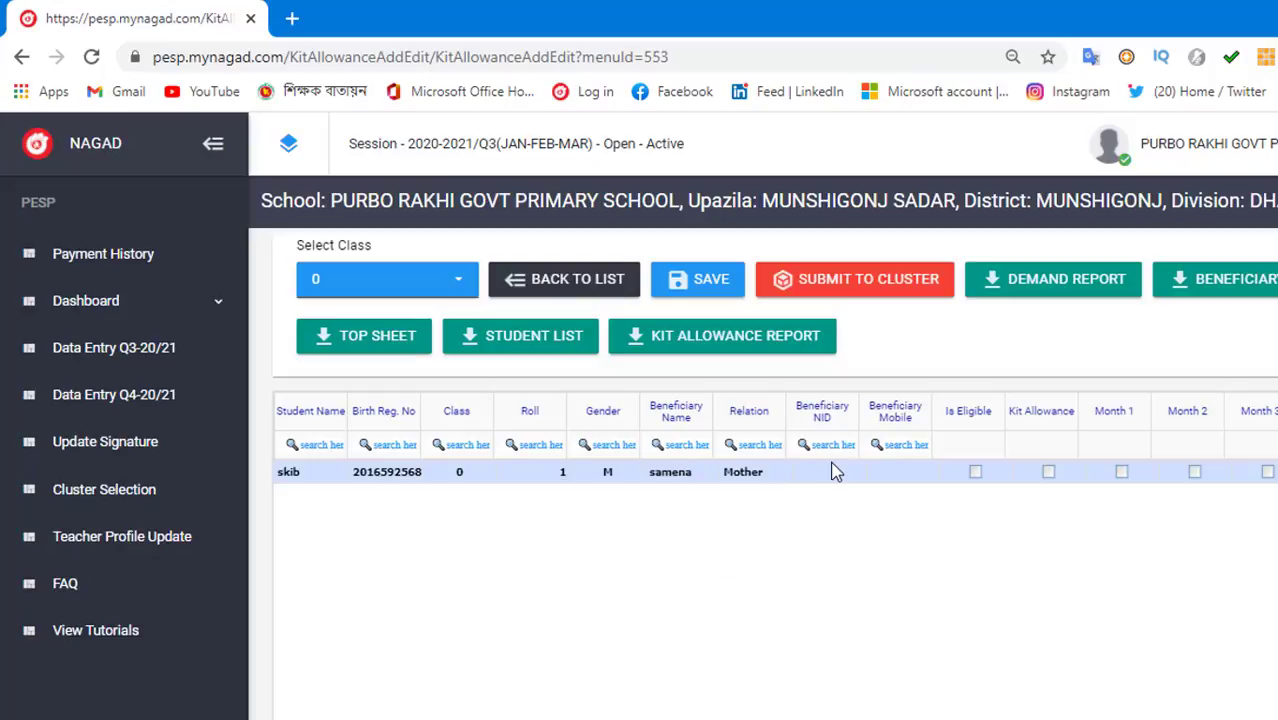
- Enter the beneficiary's NID and mobile number for the new student
{"action": "left_click", "coordinate": [835, 473]}
{"action": "left_click", "coordinate": [905, 475]}
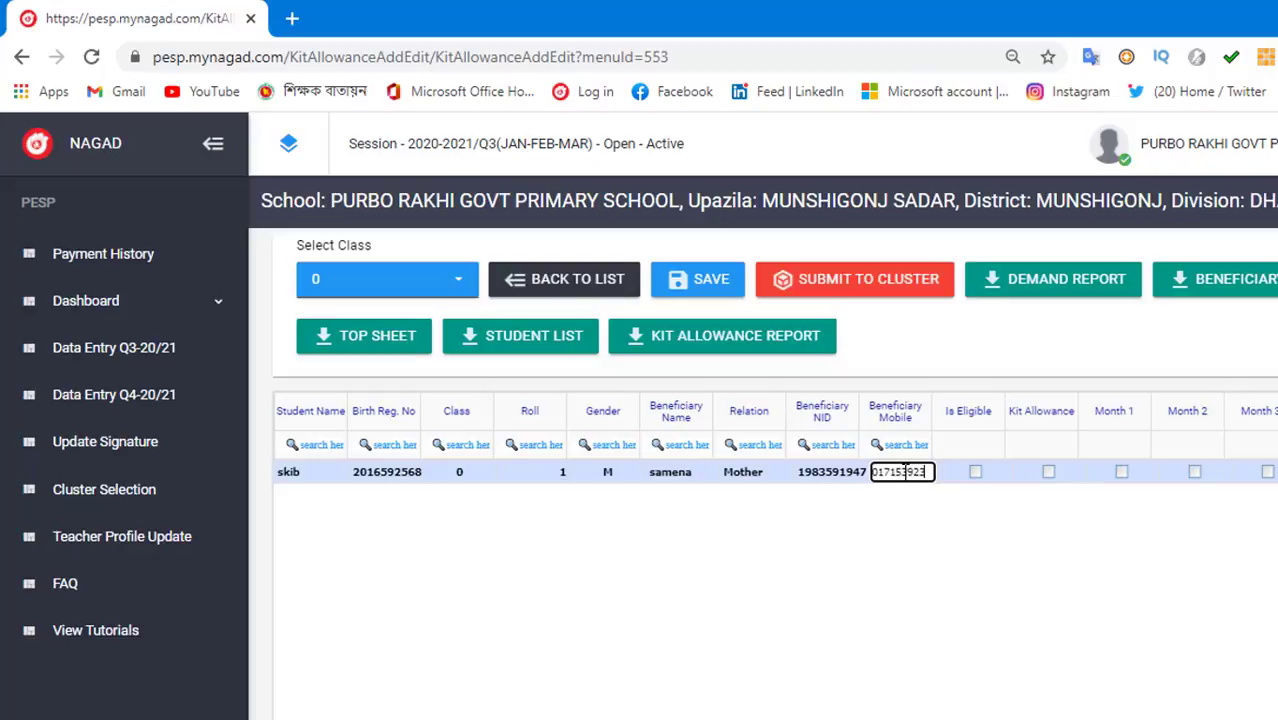
{"action": "left_click", "coordinate": [990, 447]}
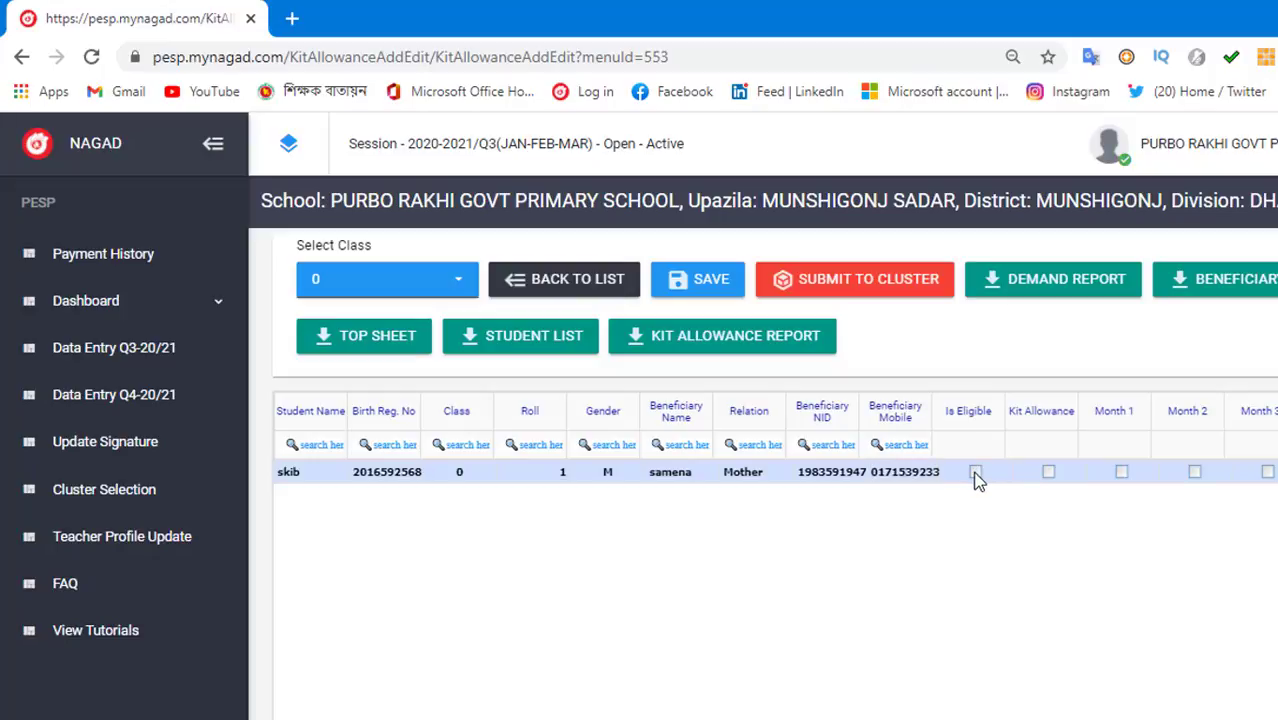
- Tick Is Eligible, Kit Allowance (1000) and months 1–3, giving amount 225
{"action": "left_click", "coordinate": [976, 473]}
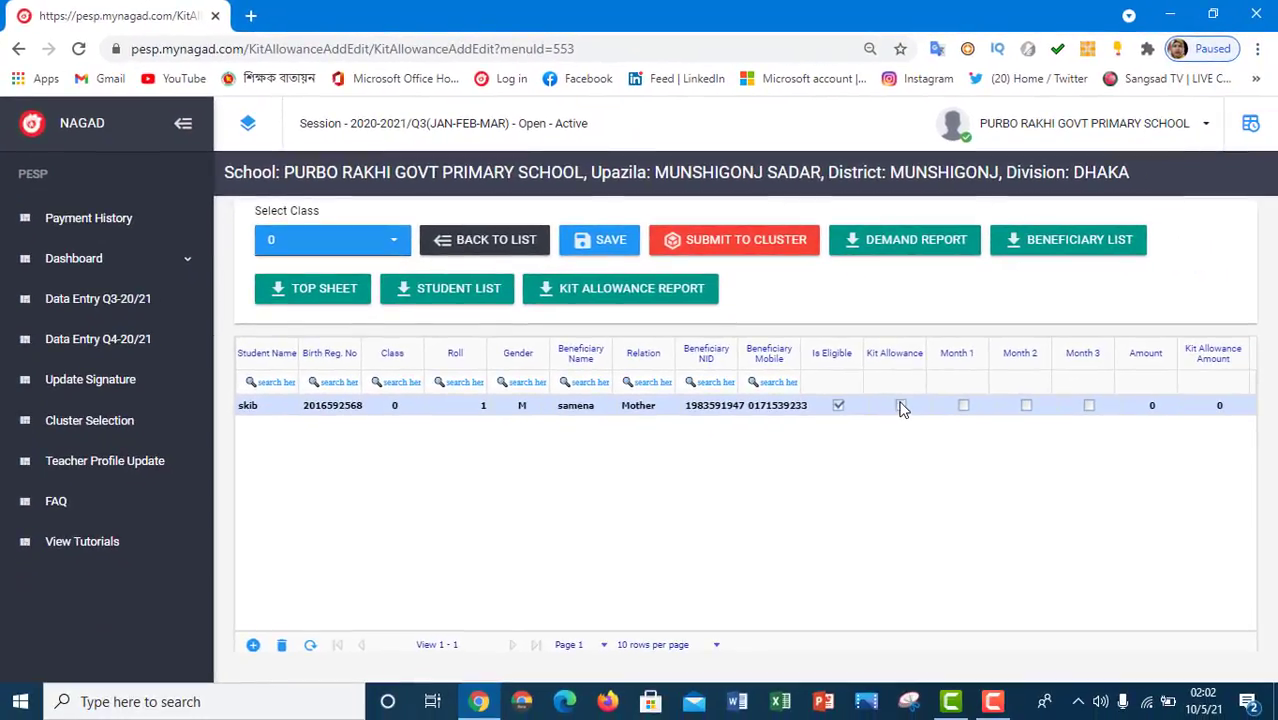
{"action": "left_click", "coordinate": [901, 406]}
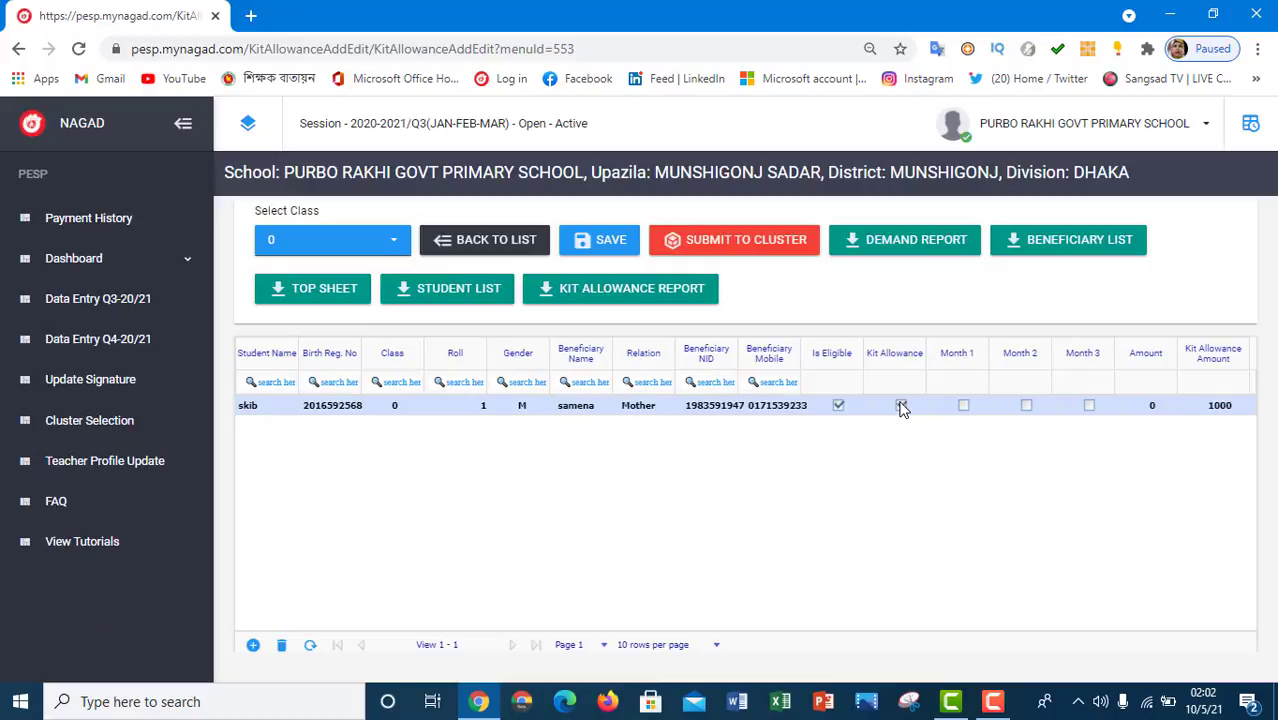
{"action": "left_click", "coordinate": [963, 406]}
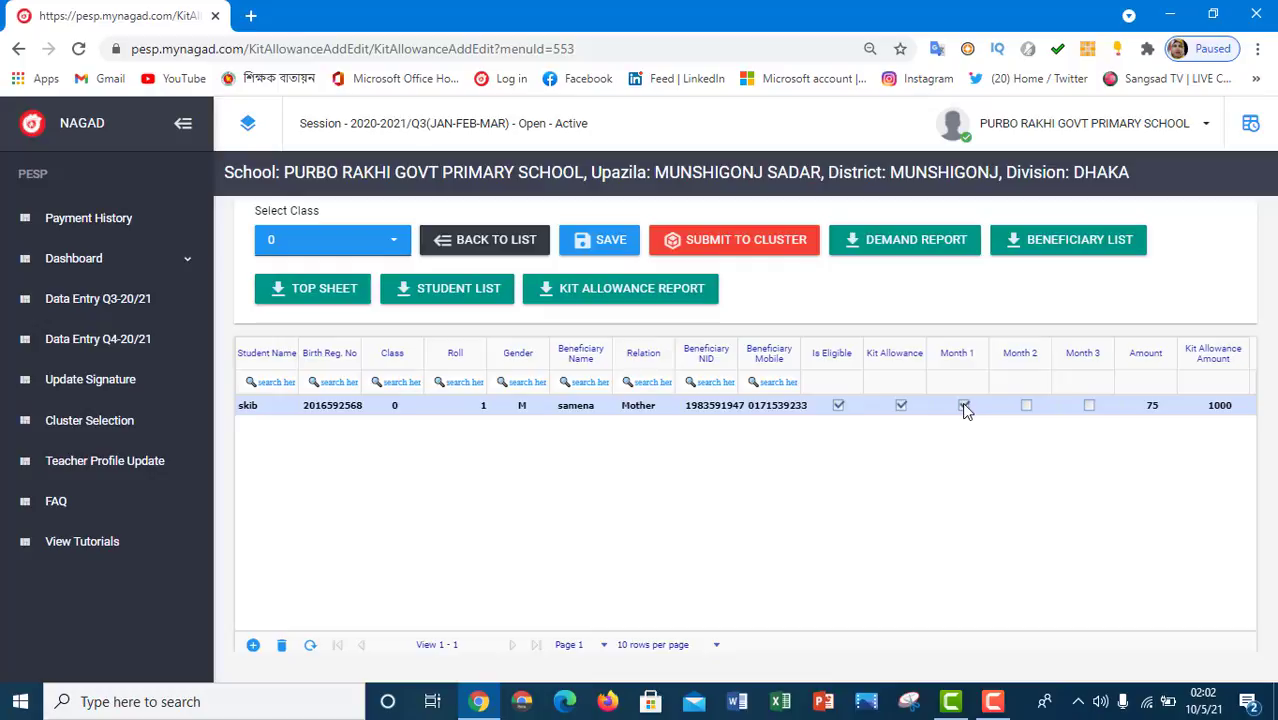
{"action": "left_click", "coordinate": [1027, 408]}
{"action": "left_click", "coordinate": [1090, 408]}
- Add another row and try saving, which fails with an empty gender error
{"action": "left_click", "coordinate": [254, 645]}
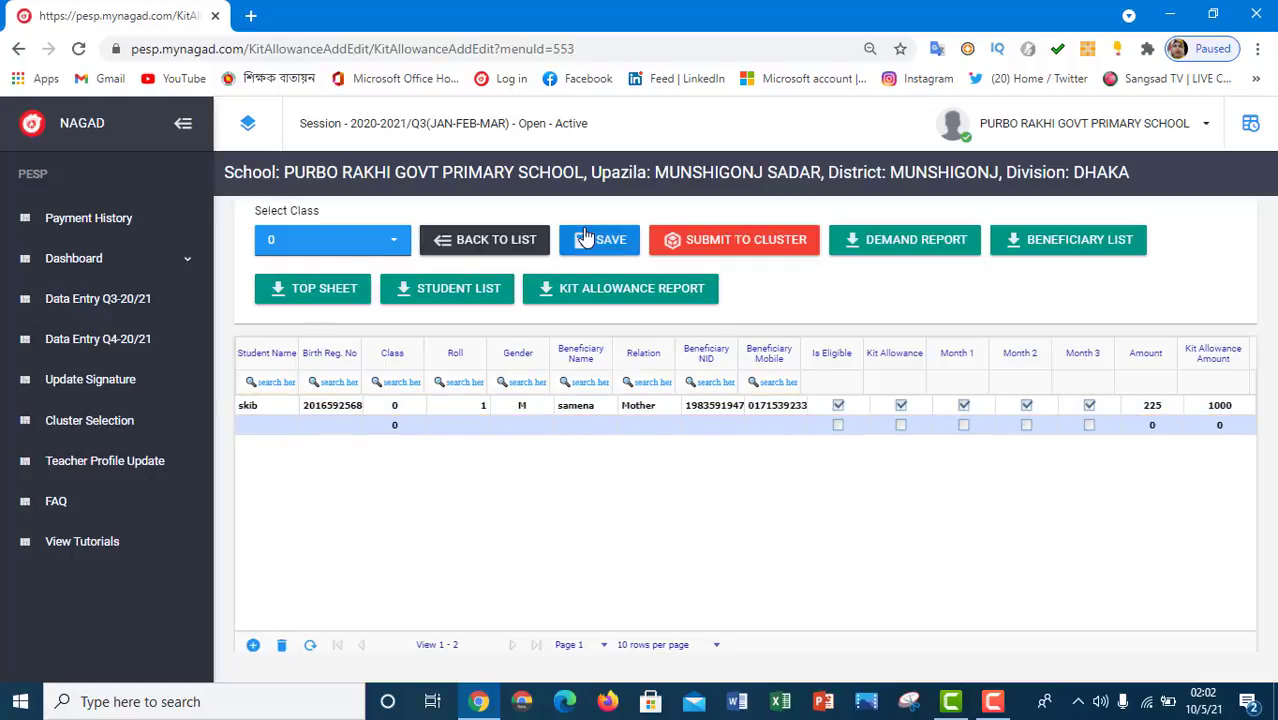
{"action": "left_click", "coordinate": [630, 244]}
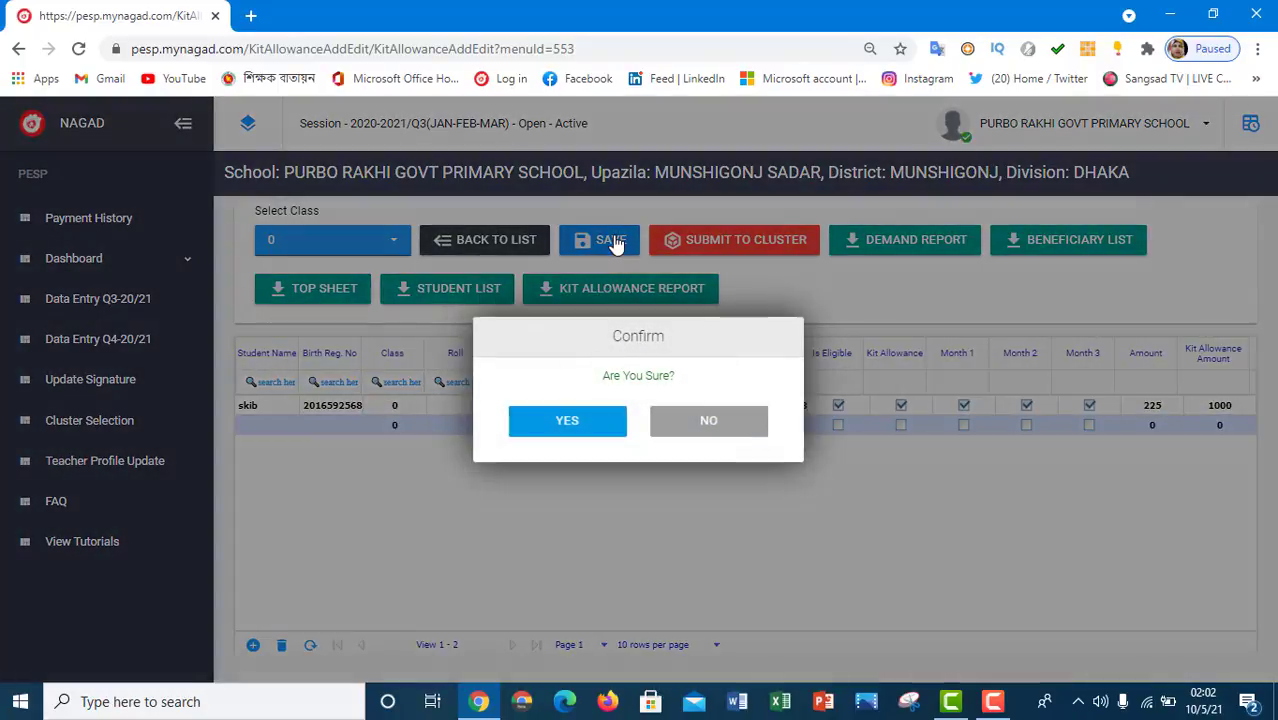
{"action": "left_click", "coordinate": [566, 420]}
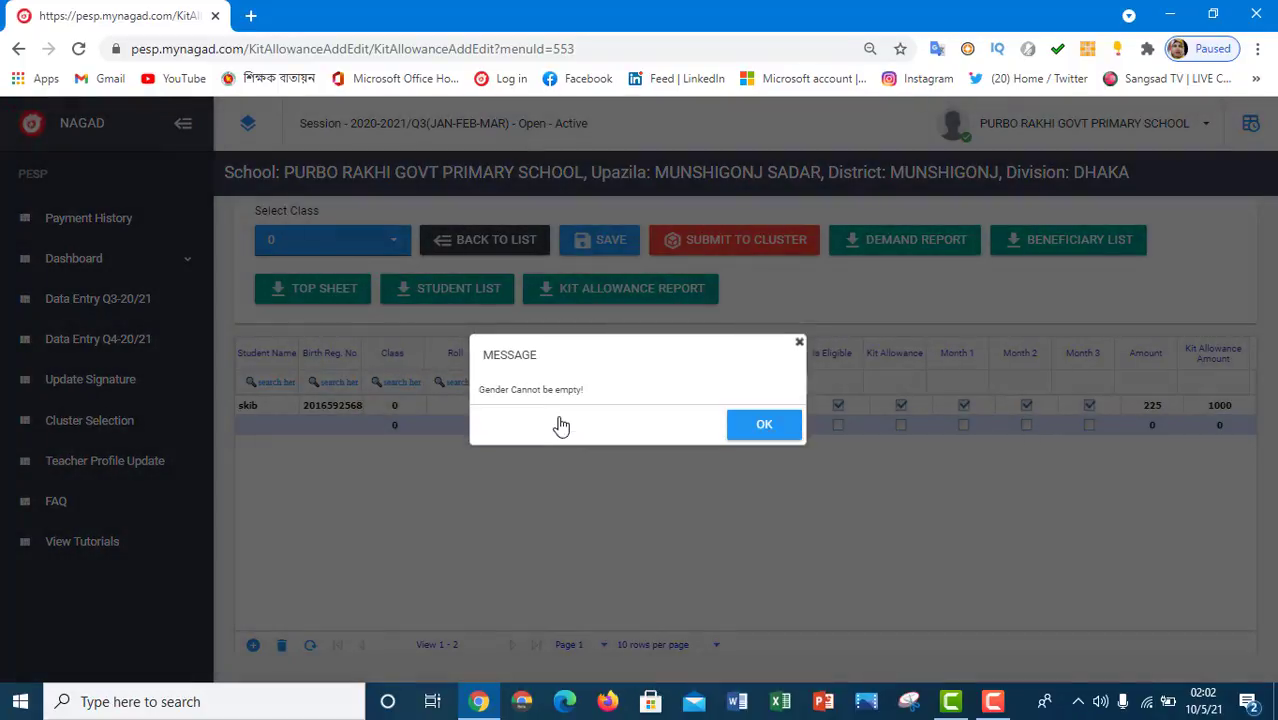
{"action": "left_click", "coordinate": [782, 428]}
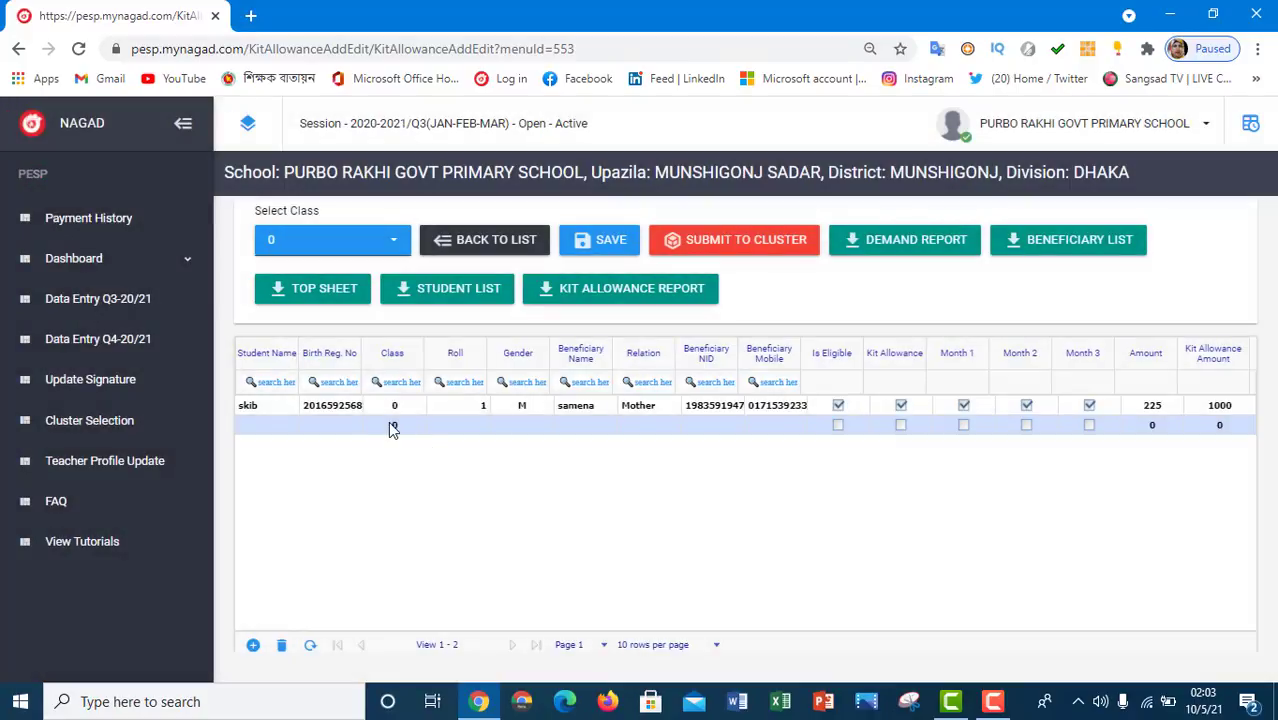
- Delete the empty second row and save the new student's record
{"action": "left_click", "coordinate": [389, 423]}
{"action": "left_click", "coordinate": [291, 428]}
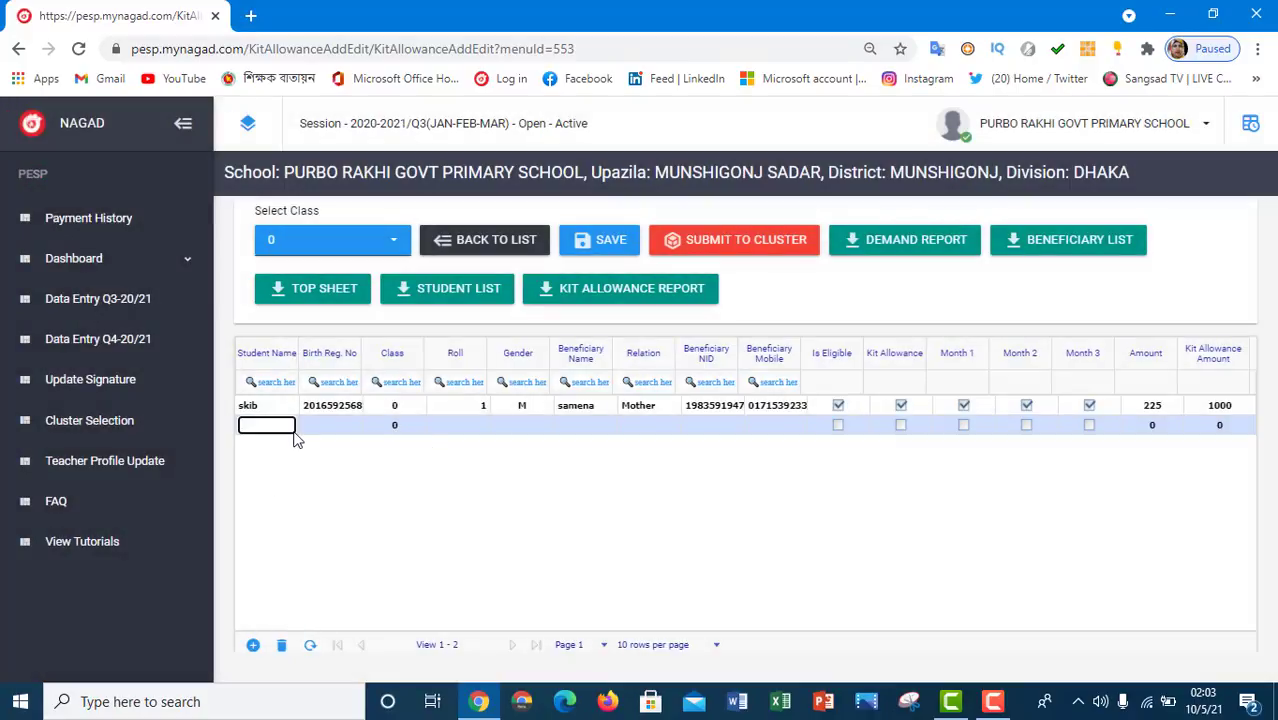
{"action": "left_click", "coordinate": [281, 647]}
{"action": "left_click", "coordinate": [776, 425]}
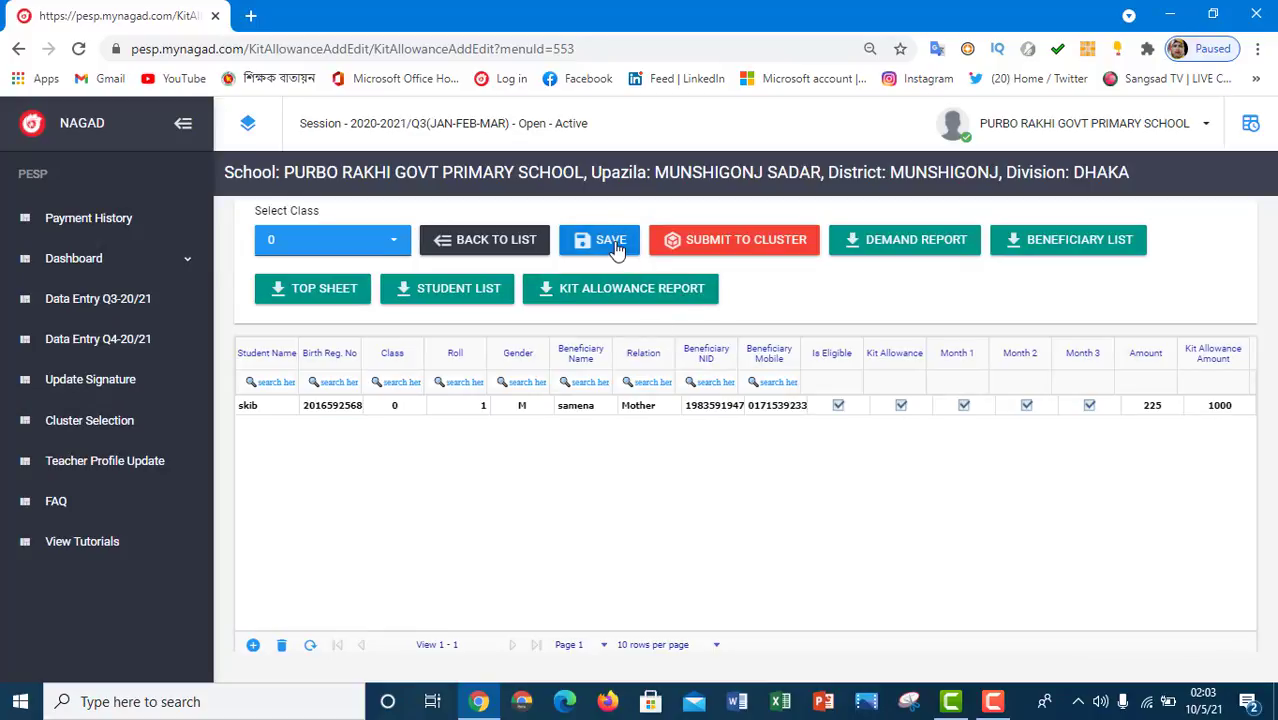
{"action": "left_click", "coordinate": [630, 245]}
{"action": "left_click", "coordinate": [582, 414]}
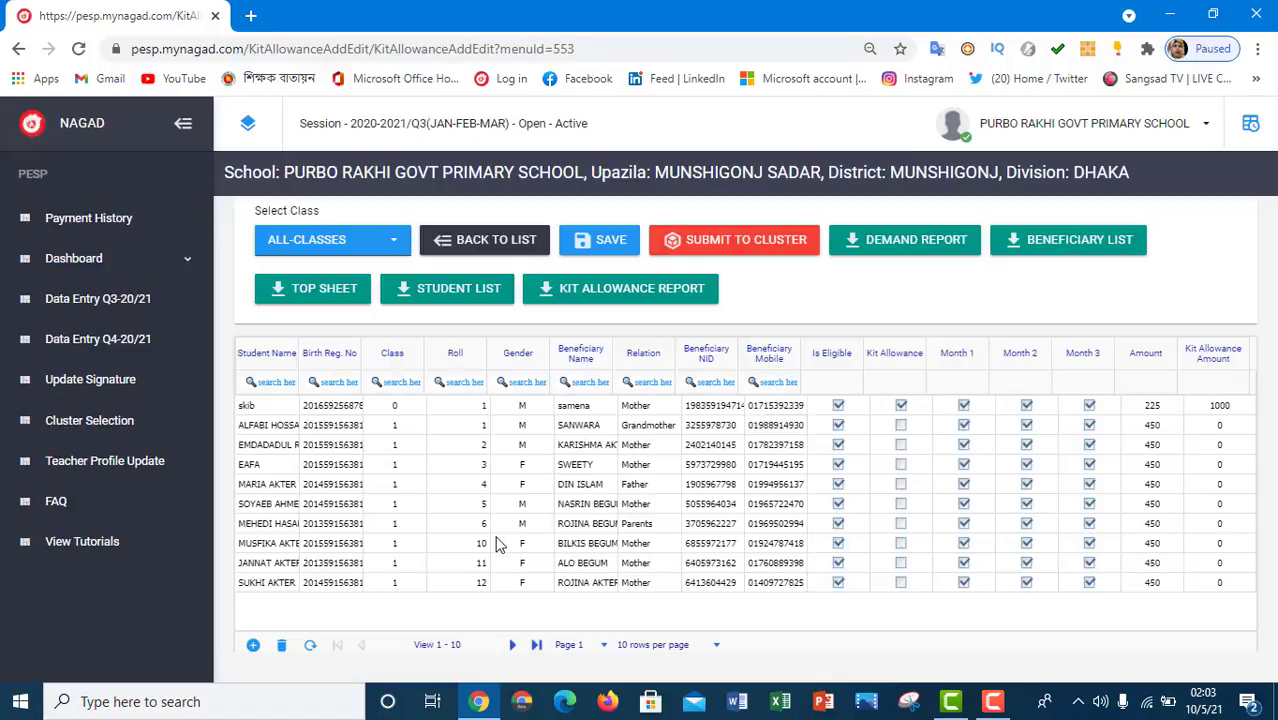
- Filter to class 0, then switch the table to the class 1 students
{"action": "left_click", "coordinate": [345, 250]}
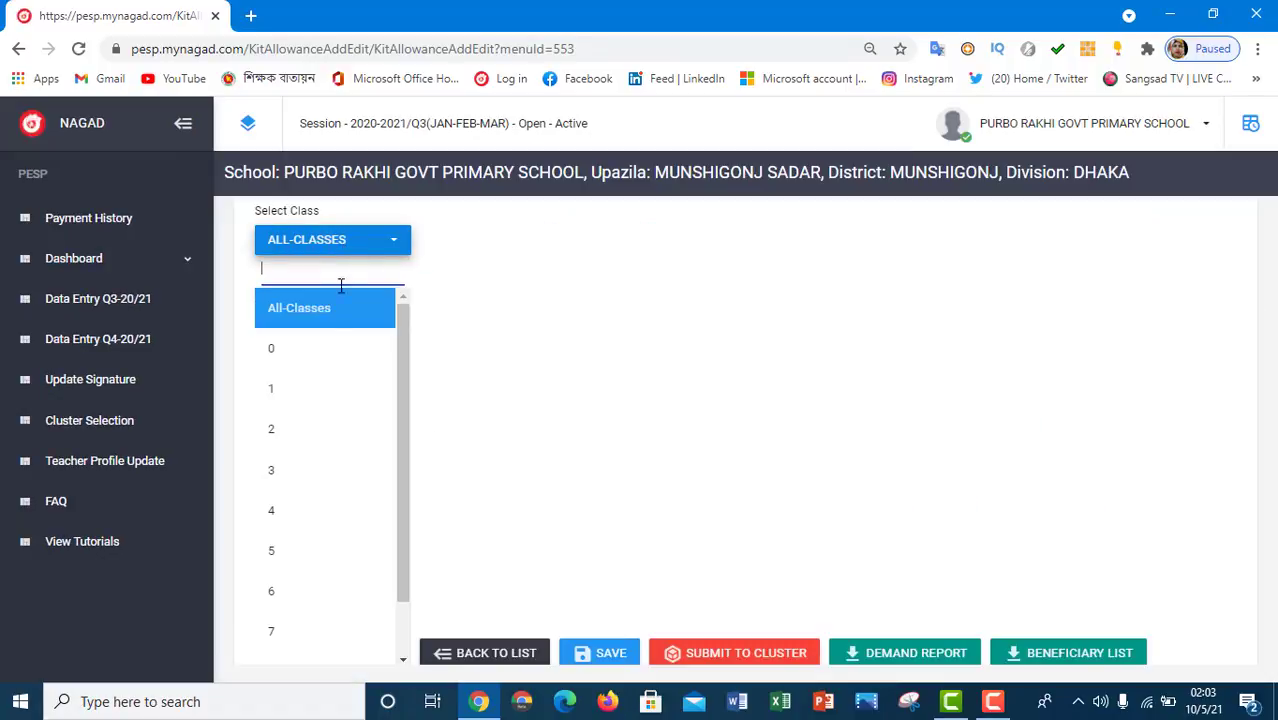
{"action": "left_click", "coordinate": [316, 356]}
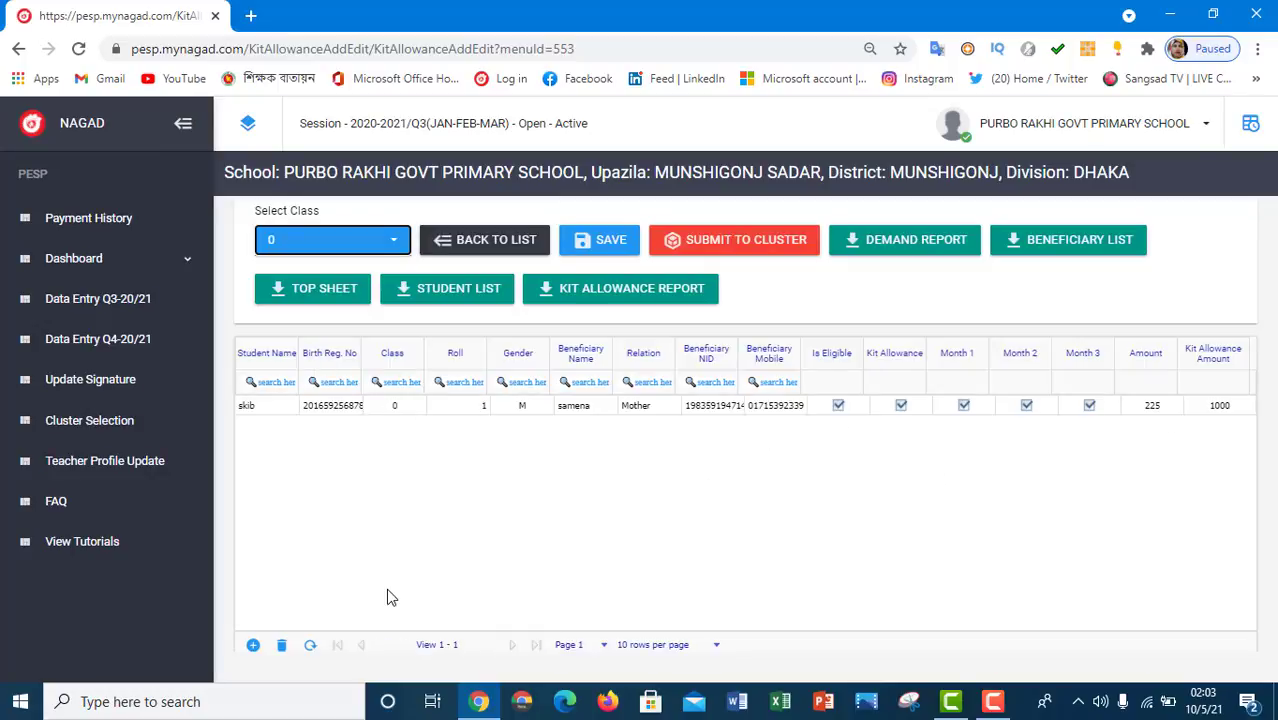
{"action": "left_click", "coordinate": [397, 256]}
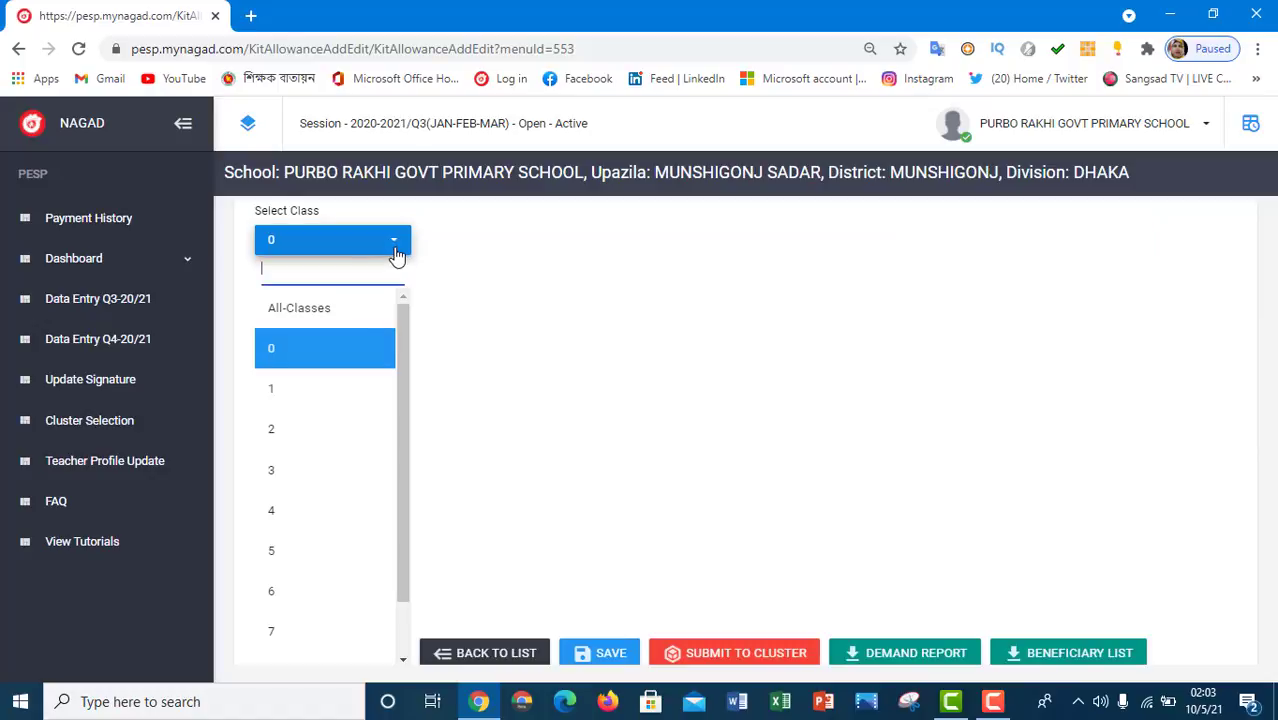
{"action": "left_click", "coordinate": [317, 395]}
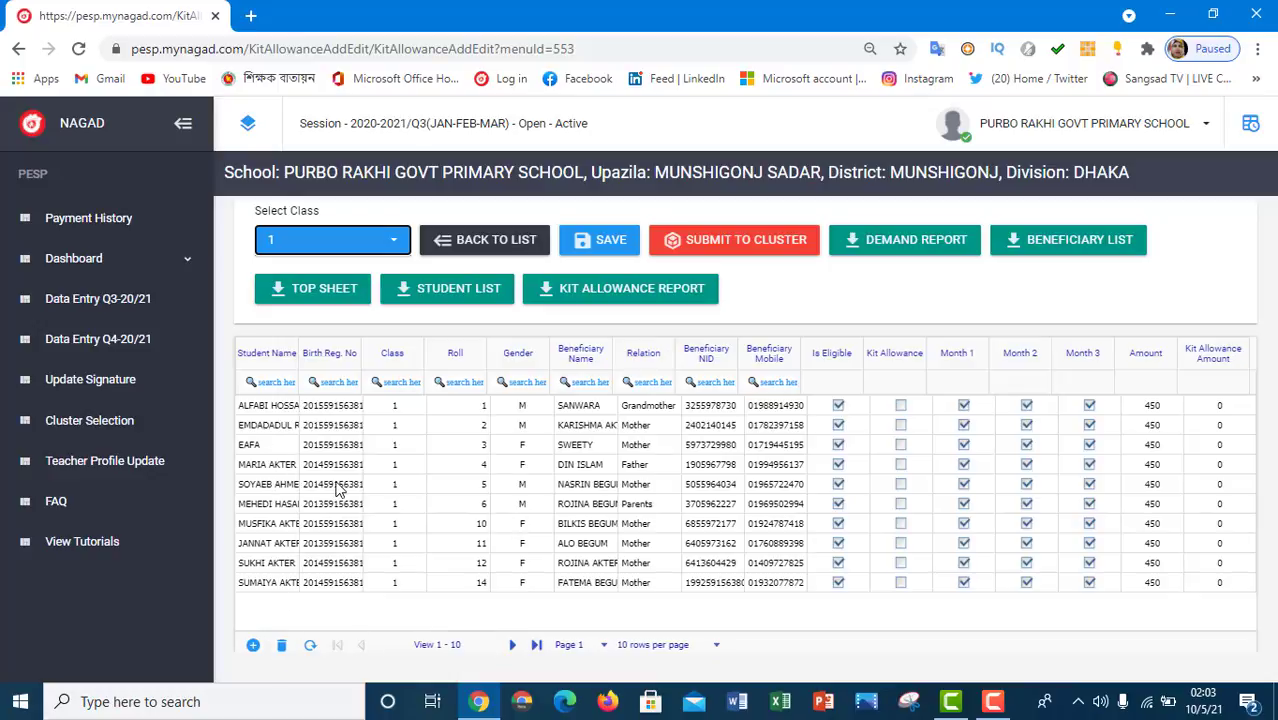
- Select the class 1 roll 2 row and cancel its deletion, keeping the student
{"action": "left_click", "coordinate": [257, 428]}
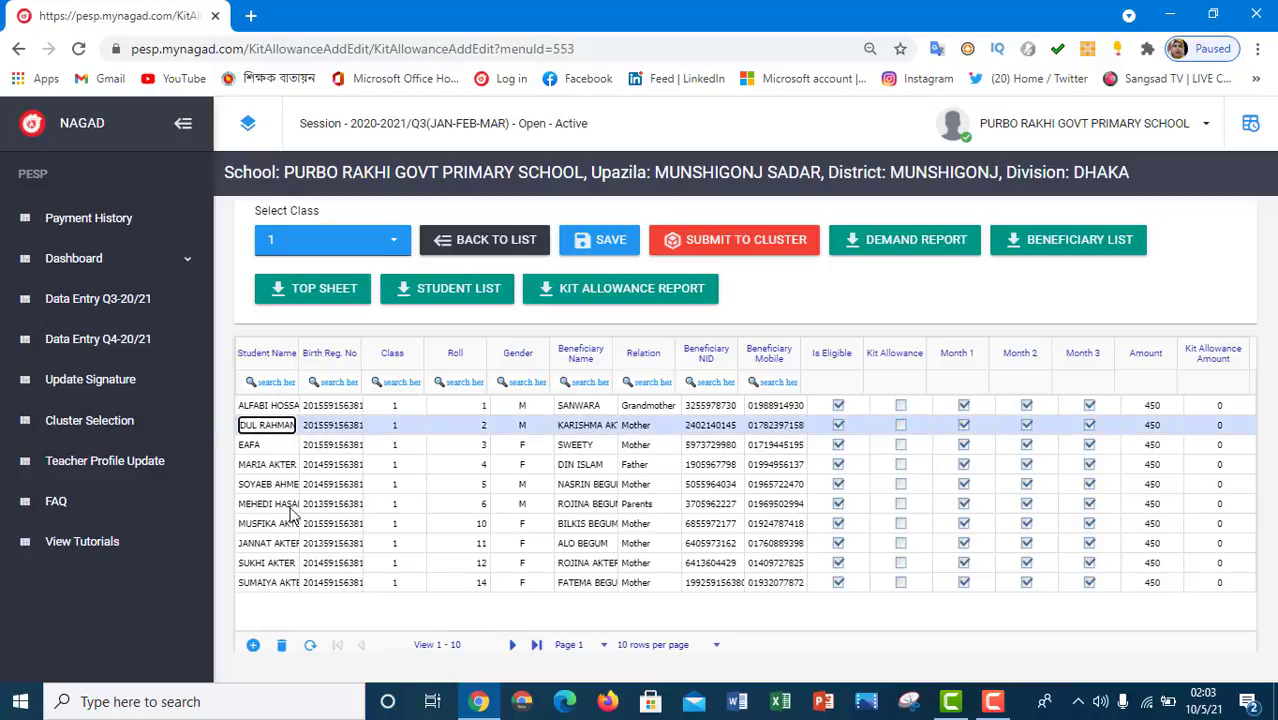
{"action": "left_click", "coordinate": [286, 646]}
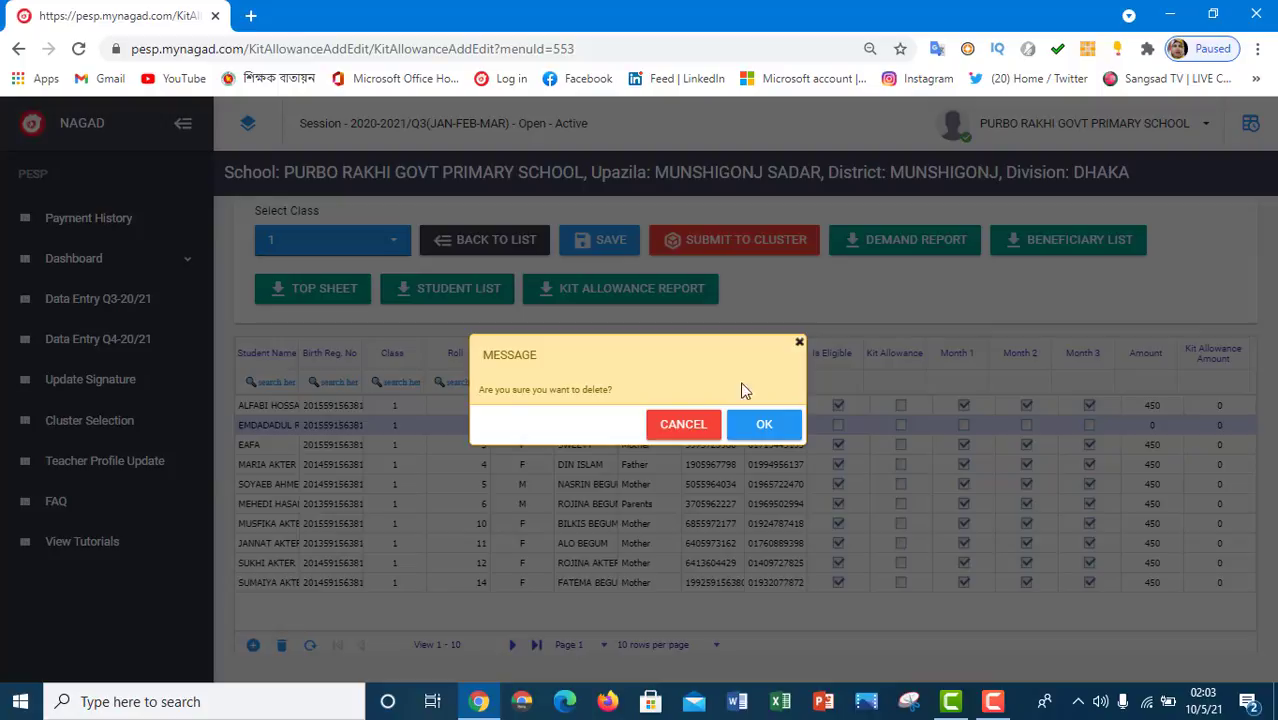
{"action": "left_click", "coordinate": [683, 425]}
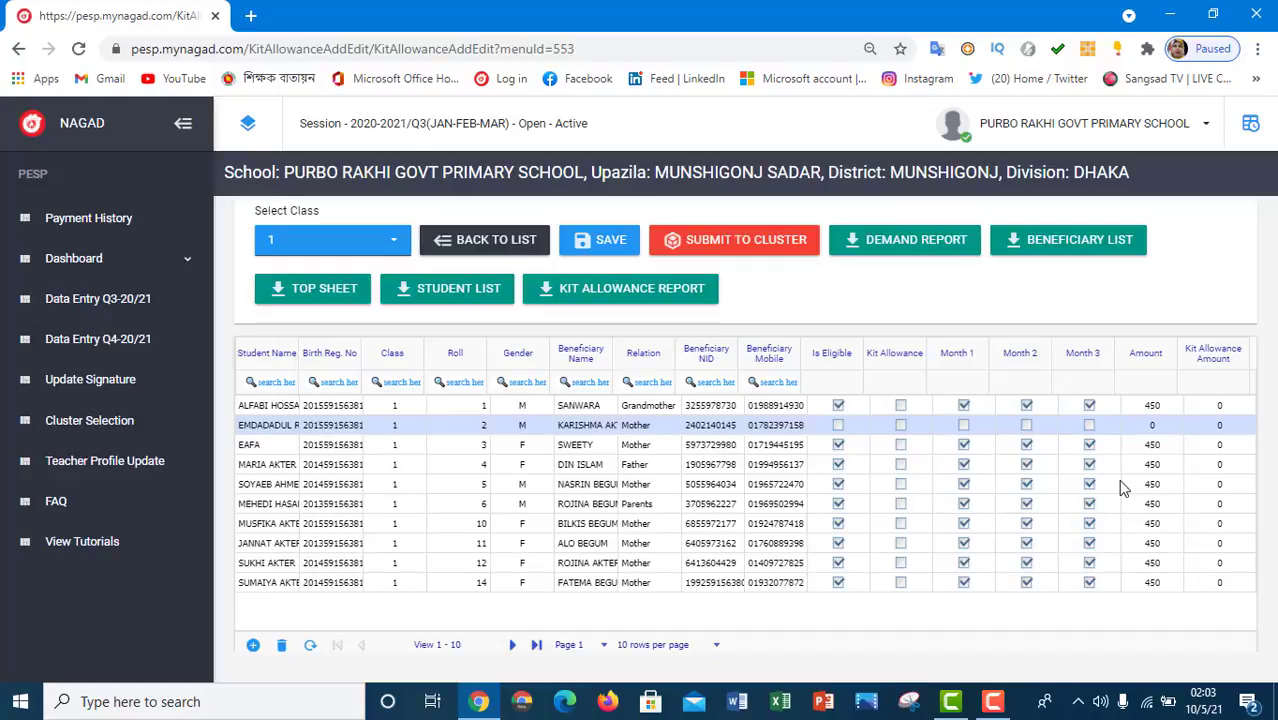
- Sort by Month 1 and try giving roll 2 the kit allowance, dismissing the eligible-only warning
{"action": "left_click", "coordinate": [980, 387]}
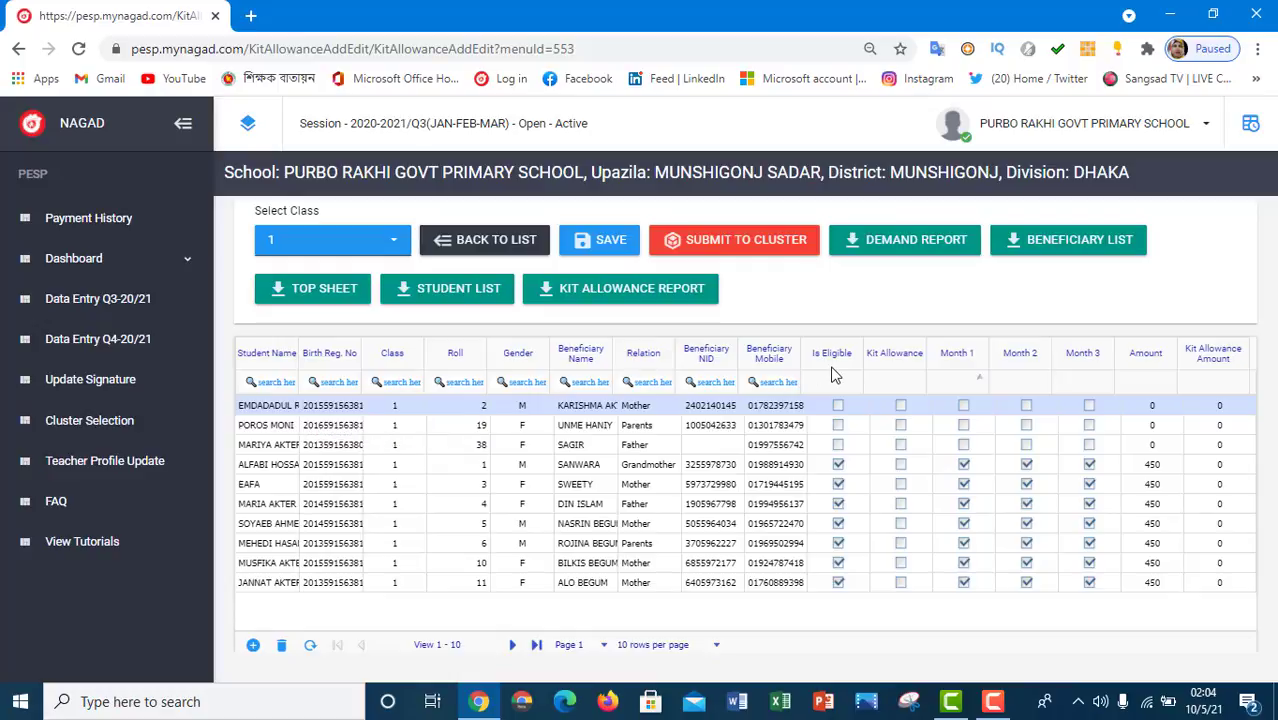
{"action": "left_click", "coordinate": [900, 407]}
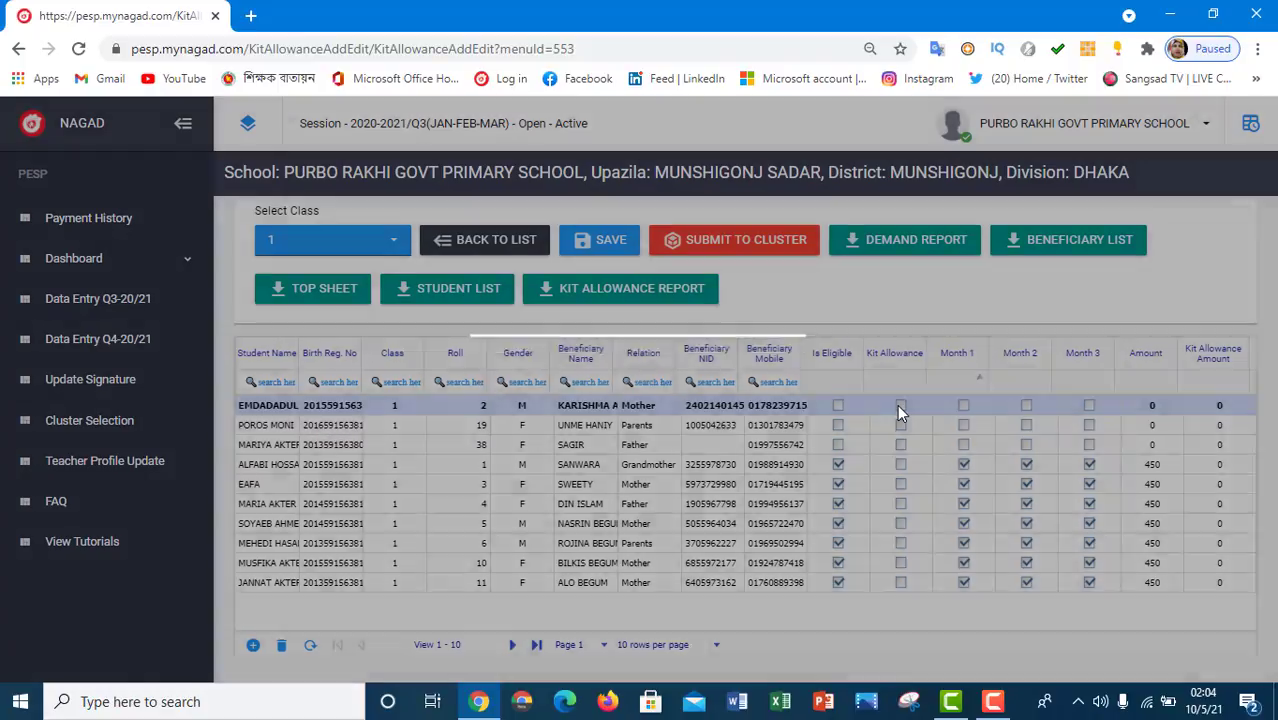
{"action": "left_click", "coordinate": [760, 427]}
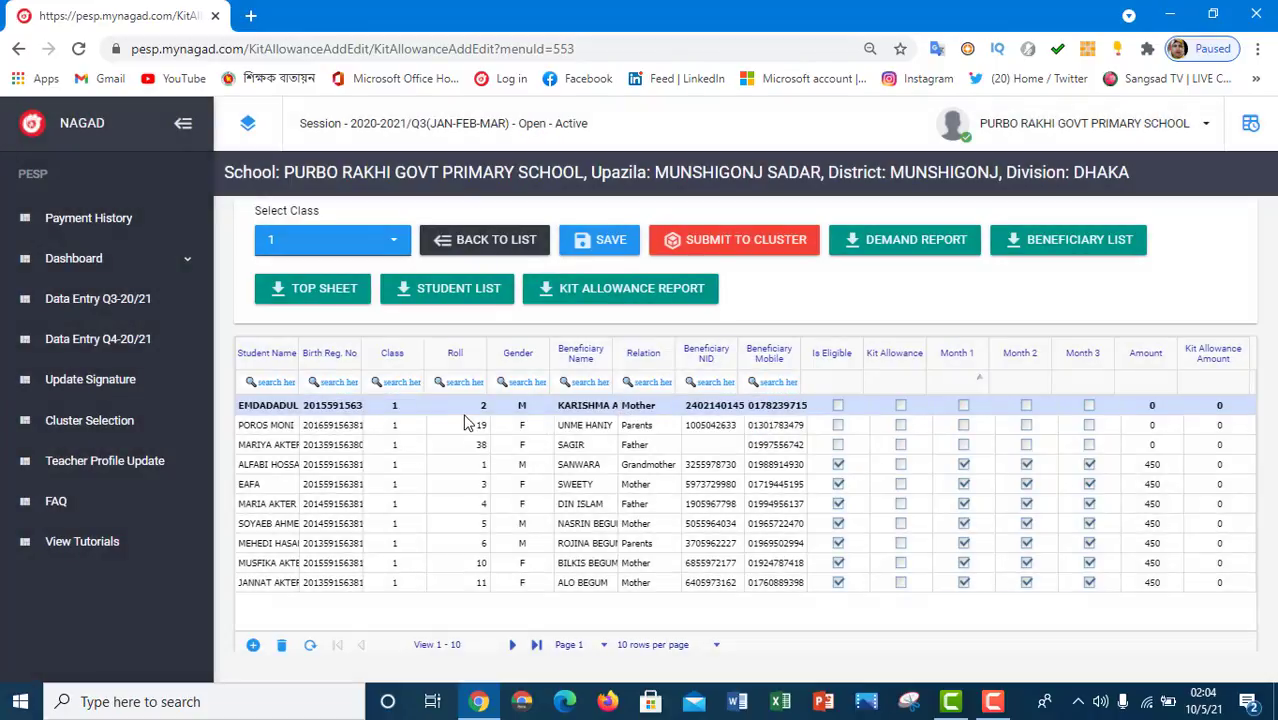
- Mark roll 2 eligible; roll 19's eligibility is refused as a duplicate record
{"action": "left_click", "coordinate": [468, 406]}
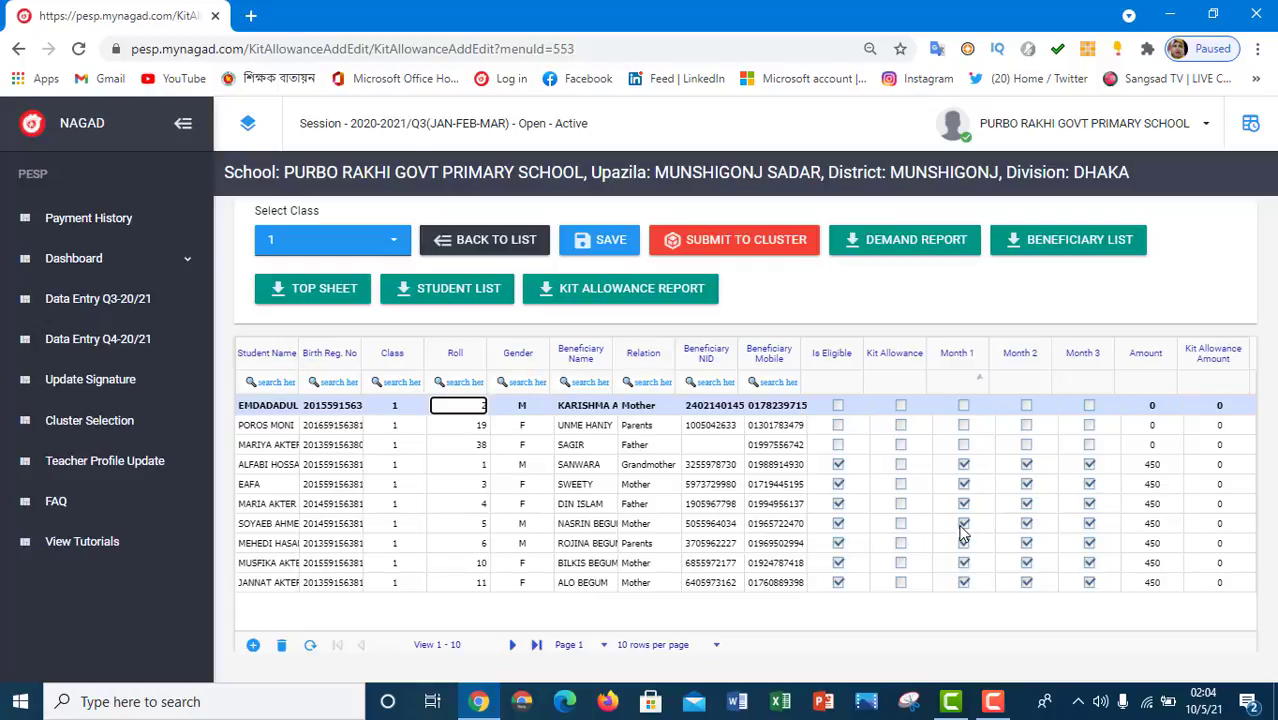
{"action": "left_click", "coordinate": [840, 410]}
{"action": "left_click", "coordinate": [838, 426]}
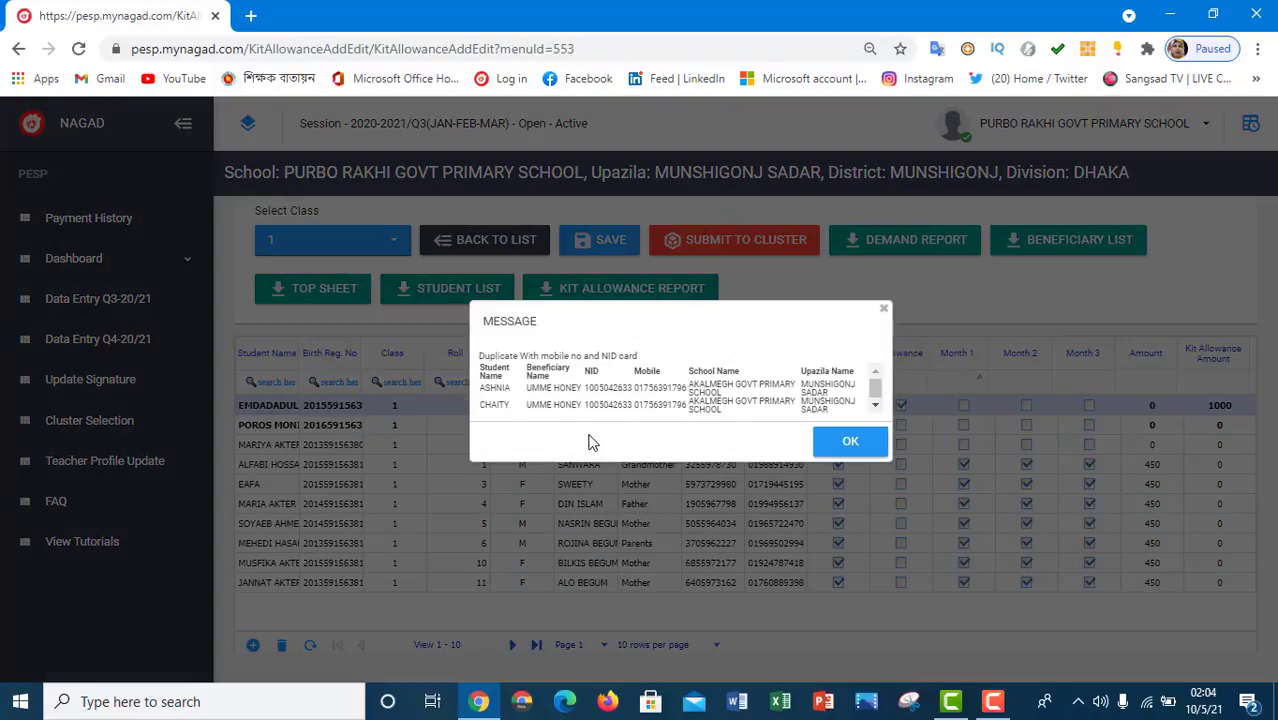
{"action": "left_click", "coordinate": [857, 444]}
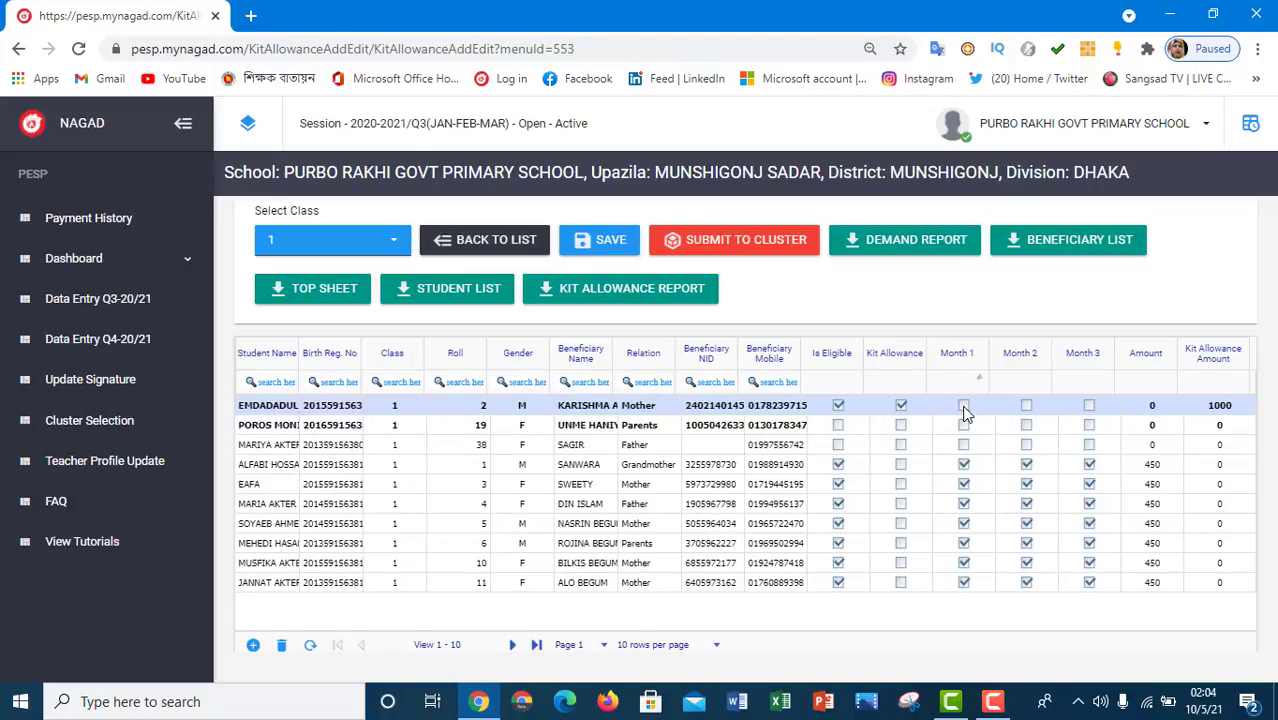
- Tick roll 2's months, give rolls 1, 3, 4 and 5 the 1000 kit allowance, and save
{"action": "left_click", "coordinate": [963, 406]}
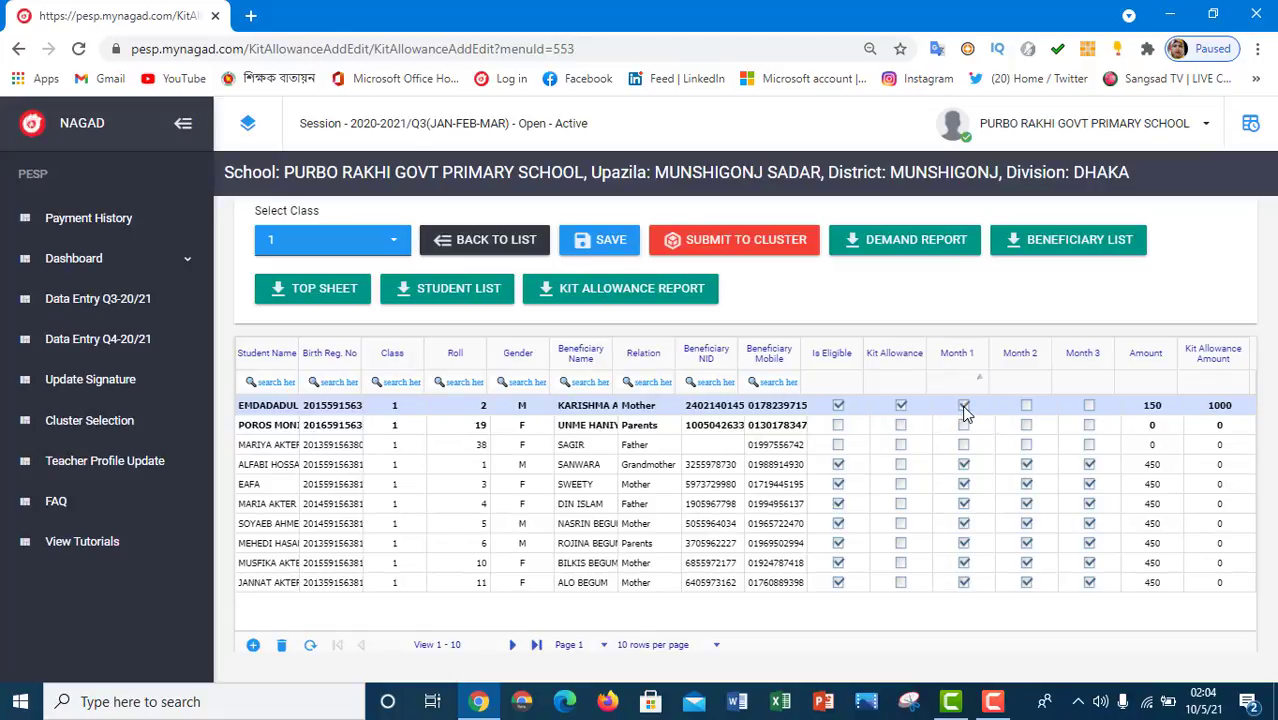
{"action": "left_click", "coordinate": [1026, 406]}
{"action": "left_click", "coordinate": [901, 466]}
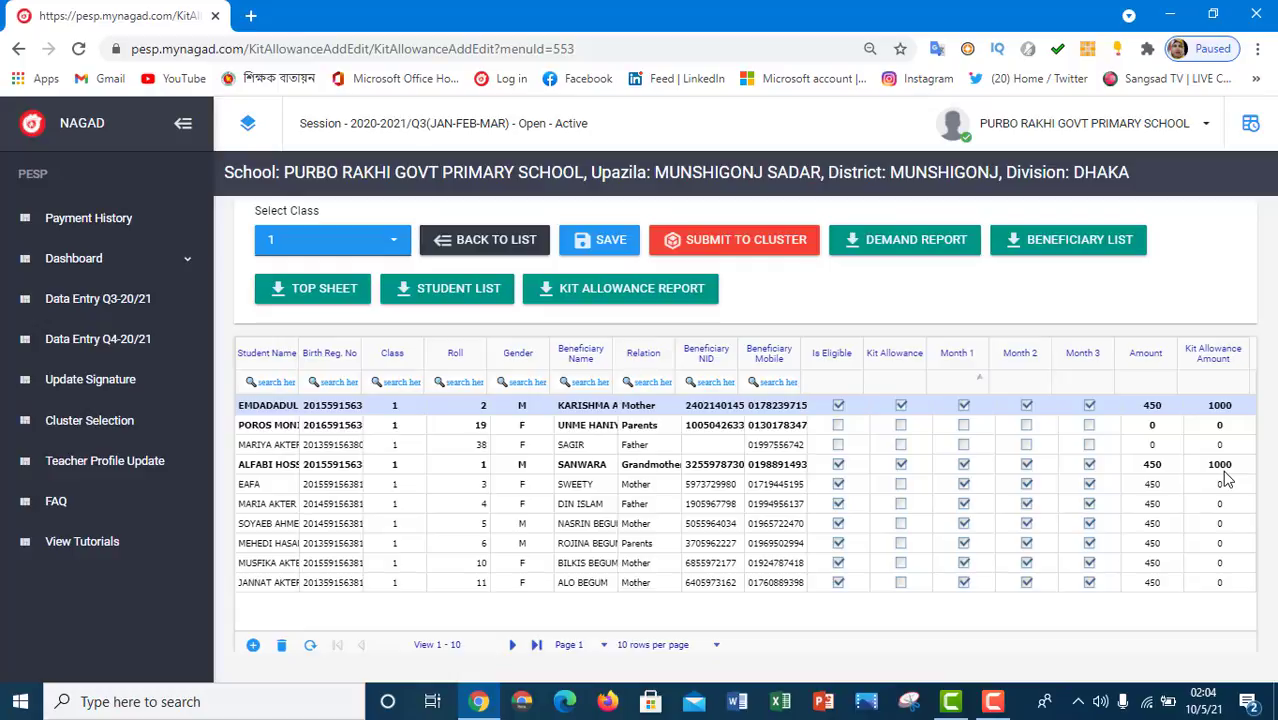
{"action": "left_click", "coordinate": [902, 486]}
{"action": "left_click", "coordinate": [901, 505]}
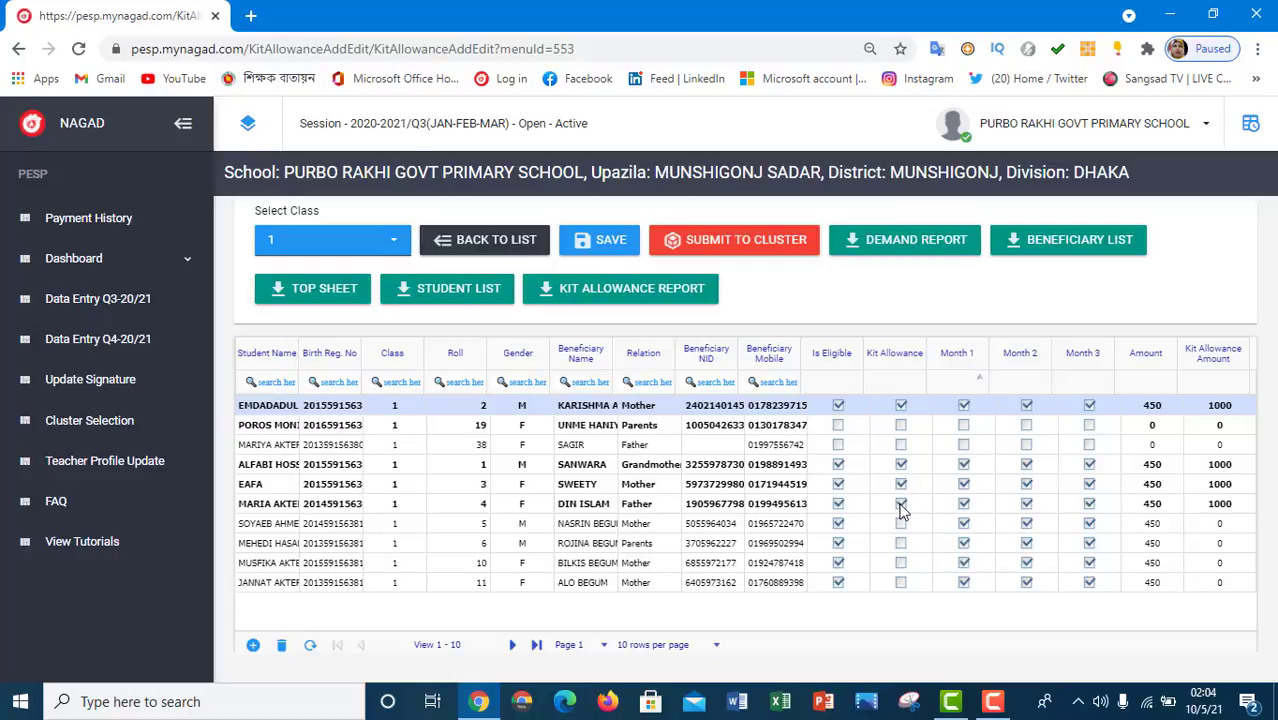
{"action": "left_click", "coordinate": [901, 524]}
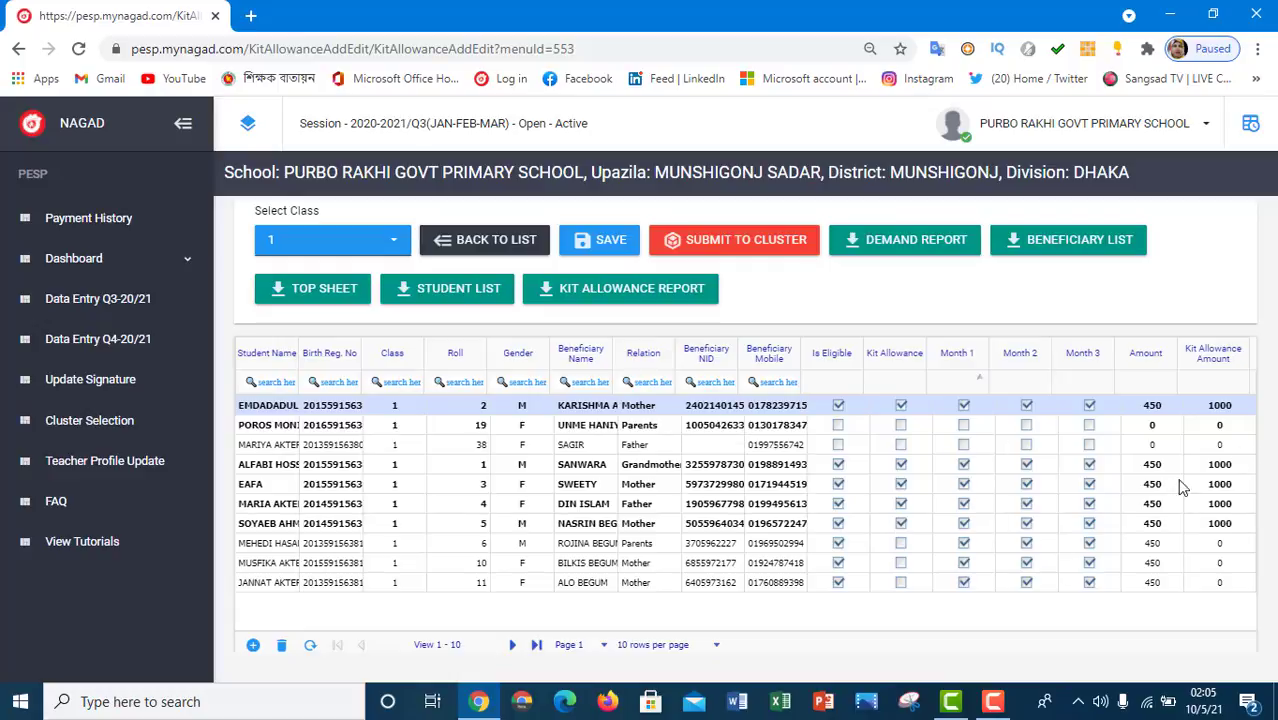
{"action": "left_click", "coordinate": [612, 241]}
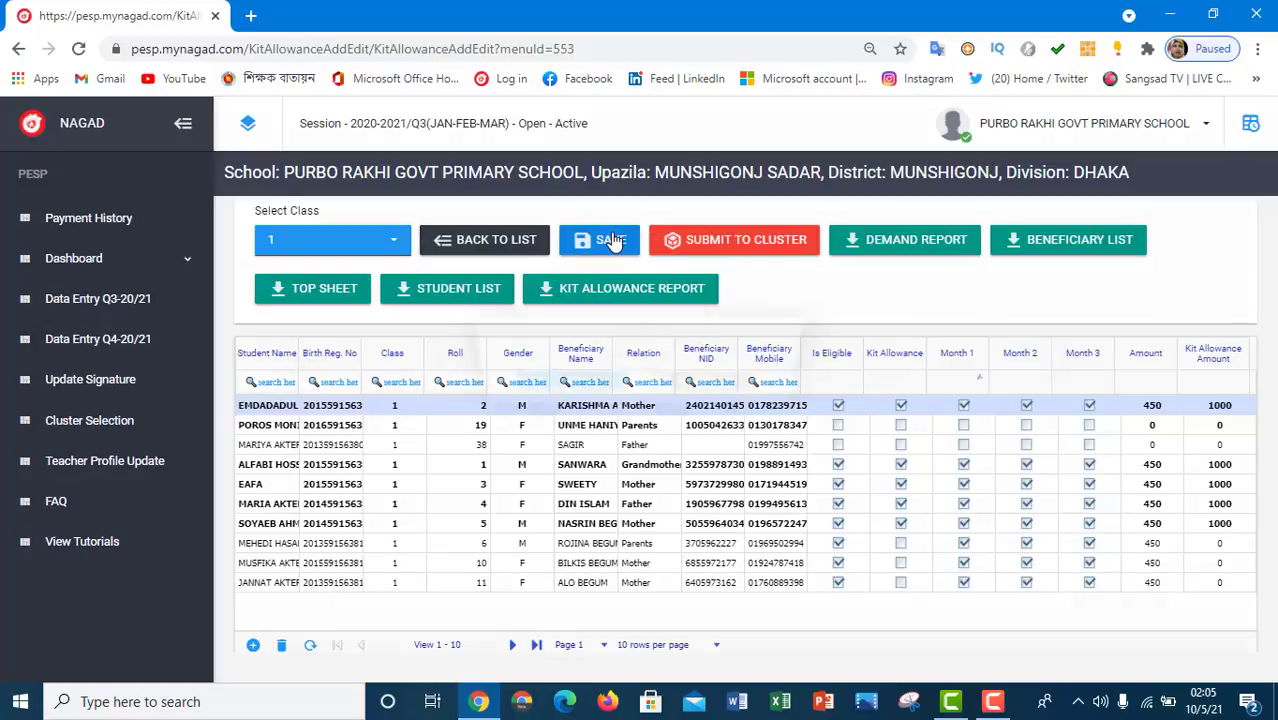
{"action": "left_click", "coordinate": [567, 422]}
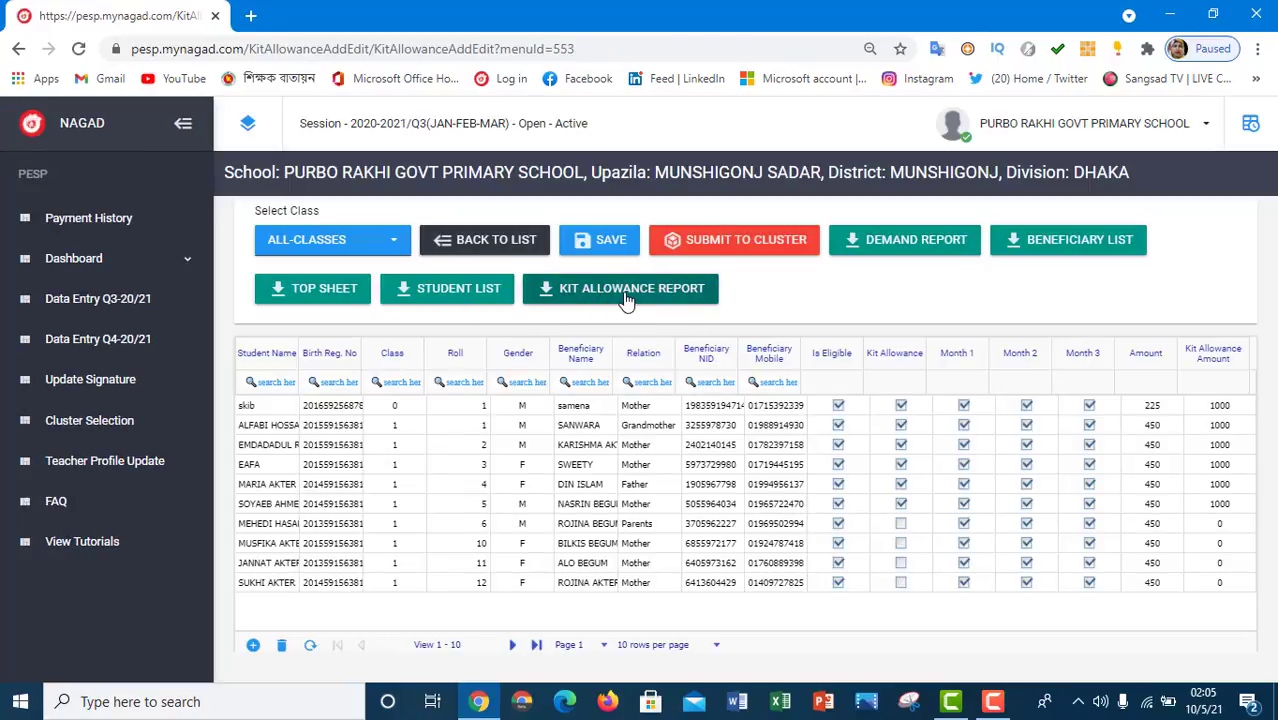
- Generate the Kit Allowance Report (six students, 6000.00), view its export formats, then return to the entry tab
{"action": "left_click", "coordinate": [627, 293]}
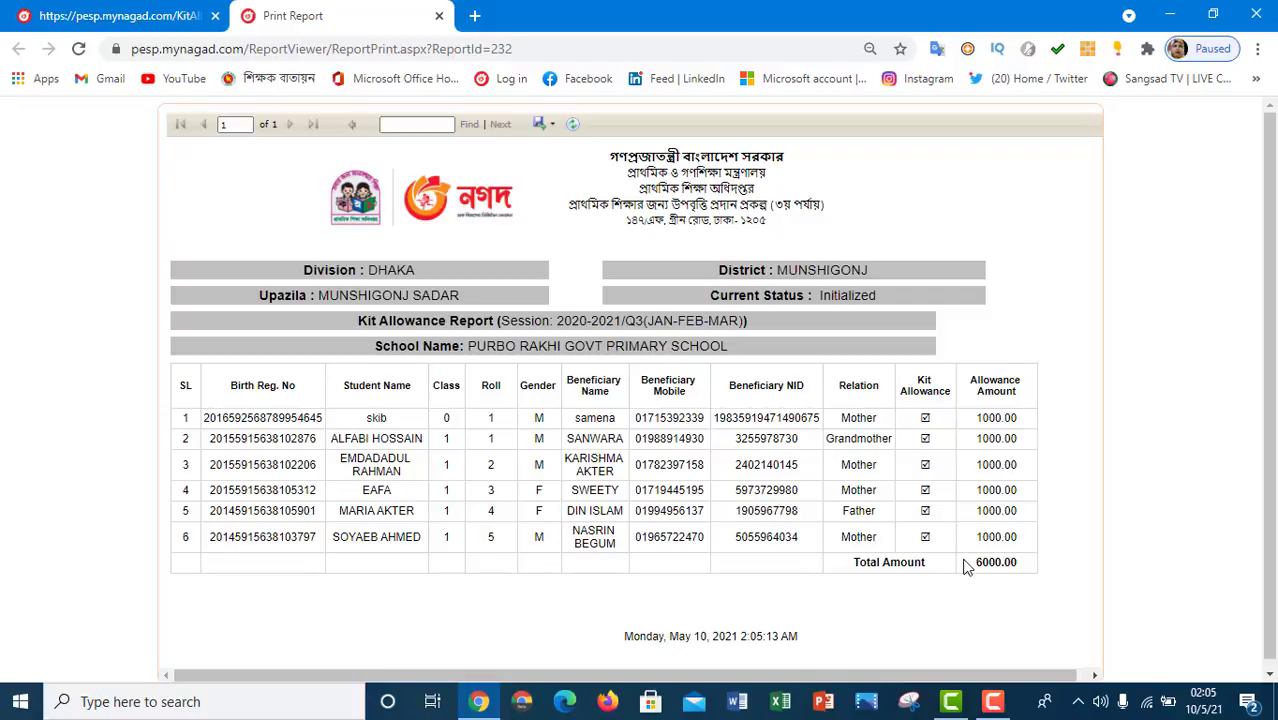
{"action": "left_click", "coordinate": [542, 124]}
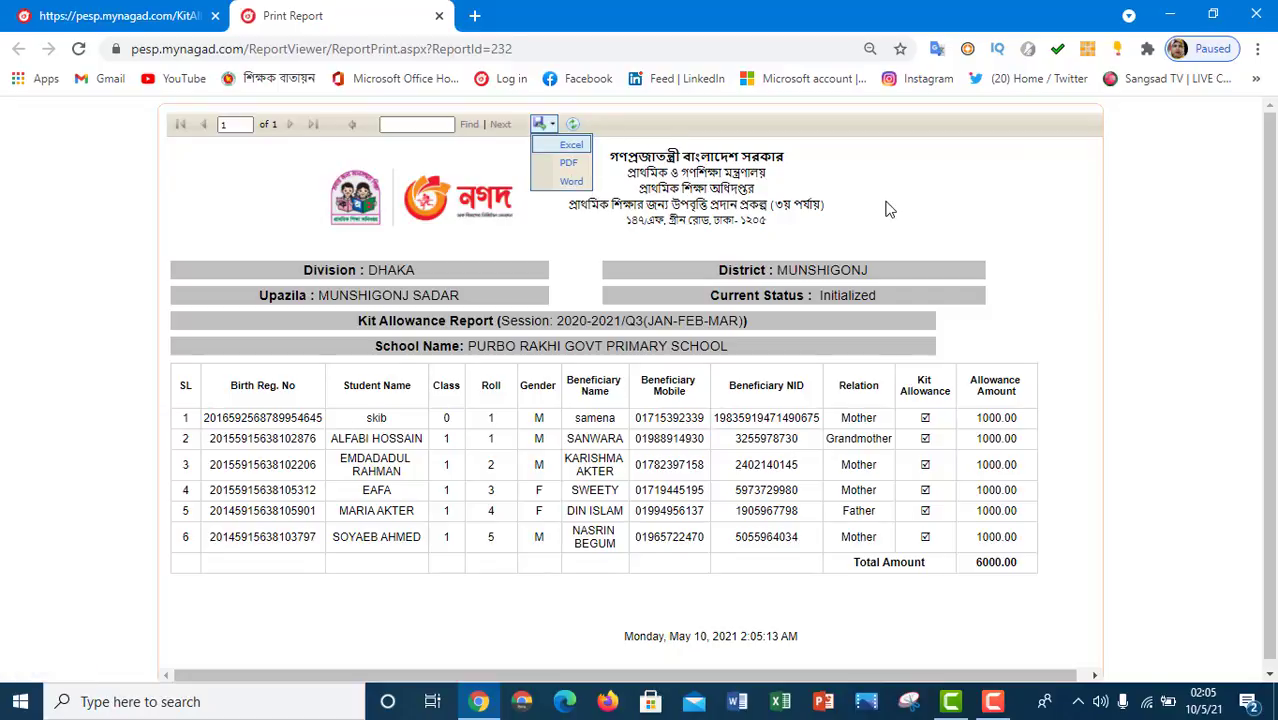
{"action": "left_click", "coordinate": [162, 20]}
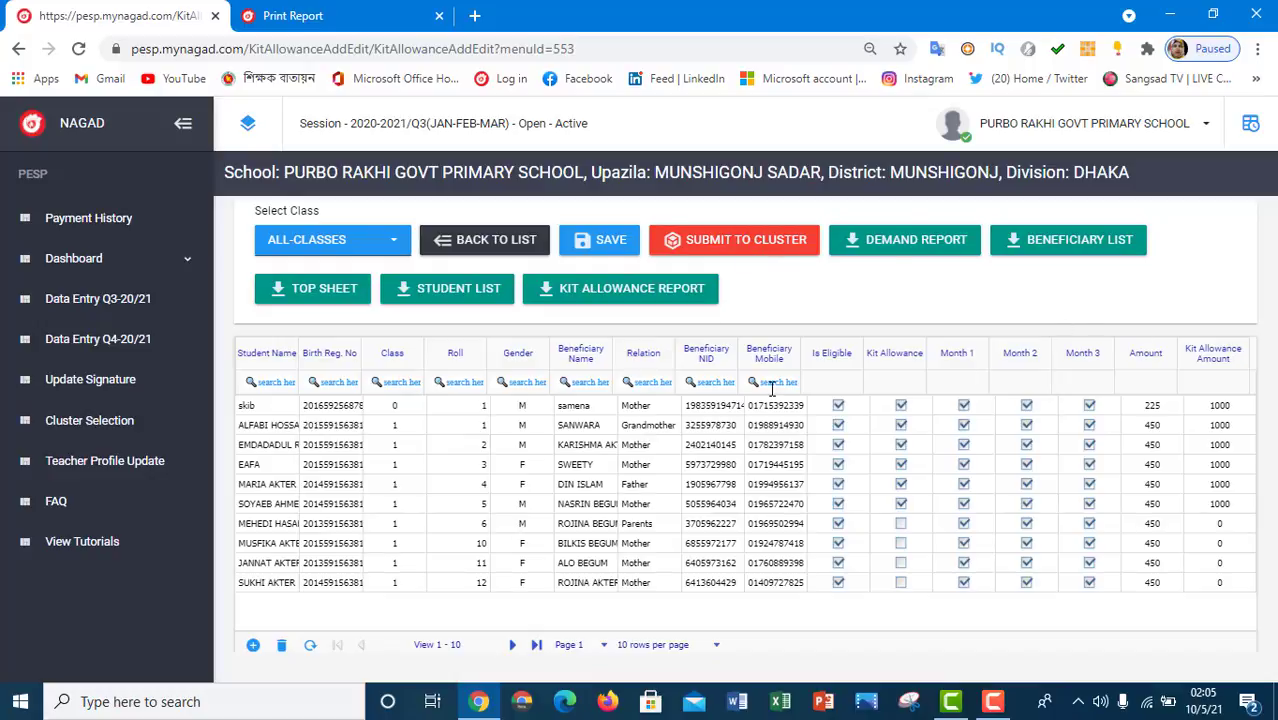
{"action": "left_click", "coordinate": [398, 246]}
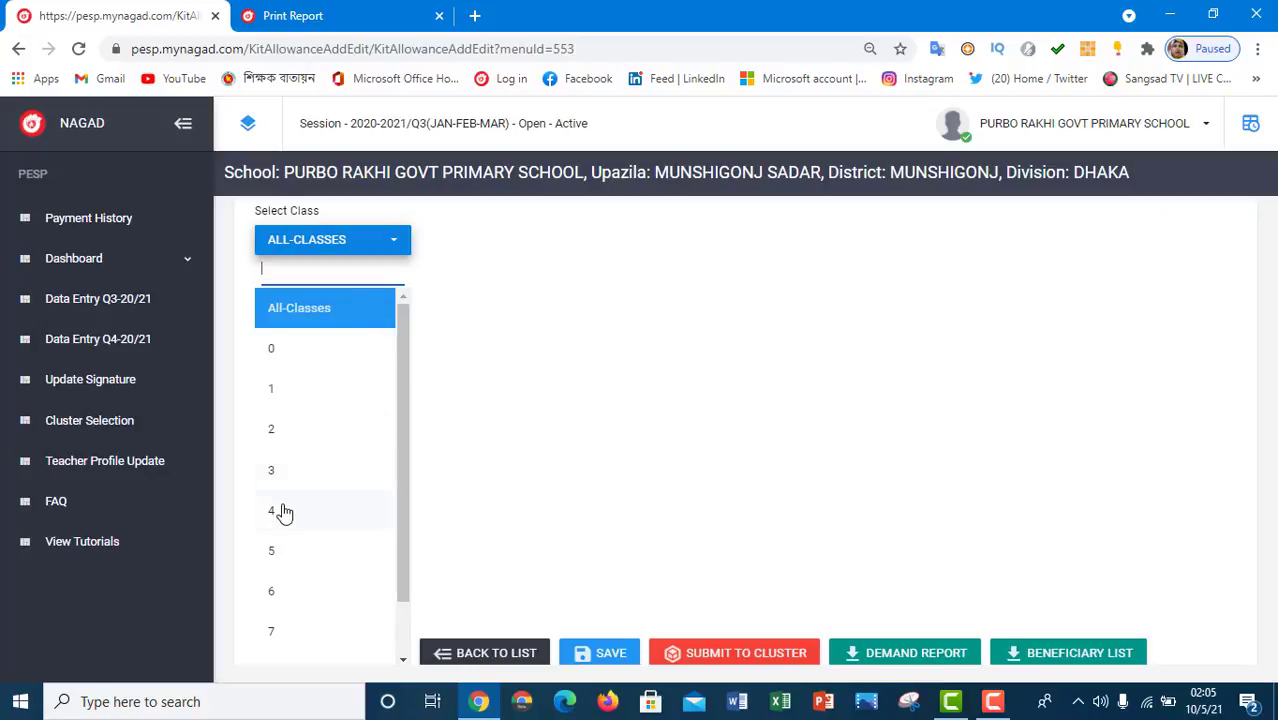
{"action": "left_click", "coordinate": [528, 372]}
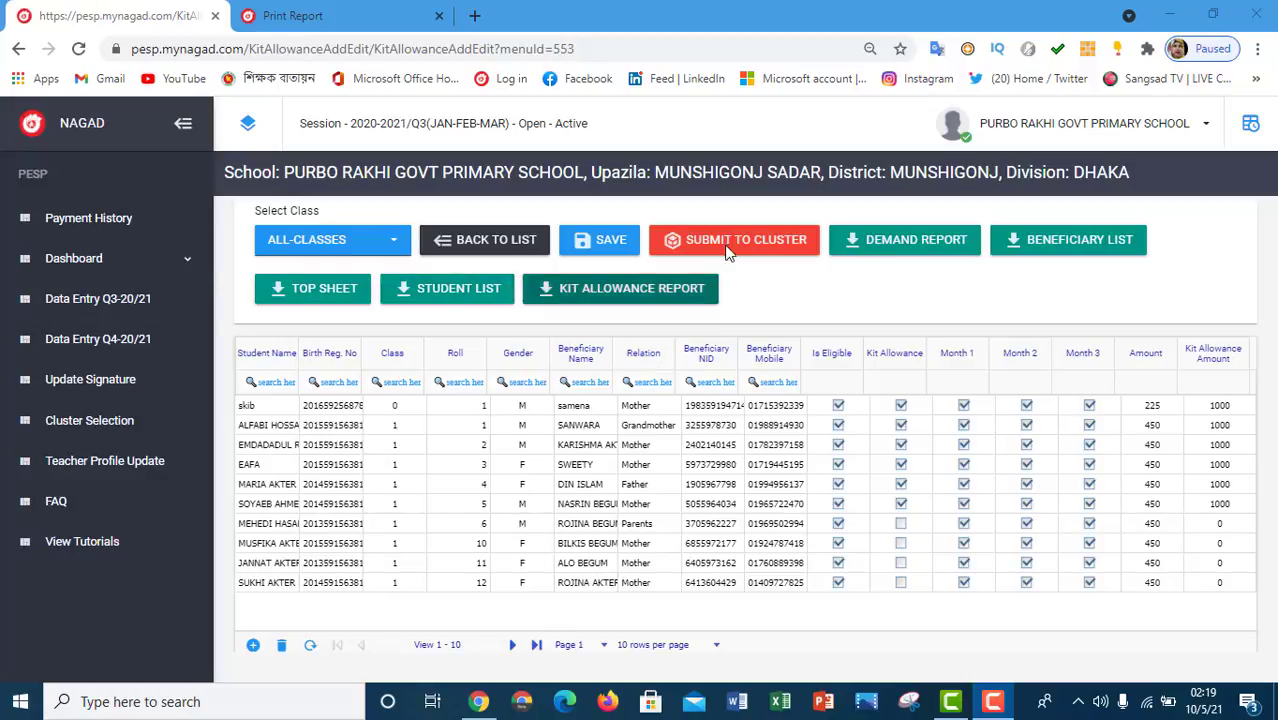
- Try editing the school's Q4-20/21 entry twice, dismiss 'Q3 is not Completed yet', then go to Data Entry Q3-20/21
{"action": "left_click", "coordinate": [126, 350]}
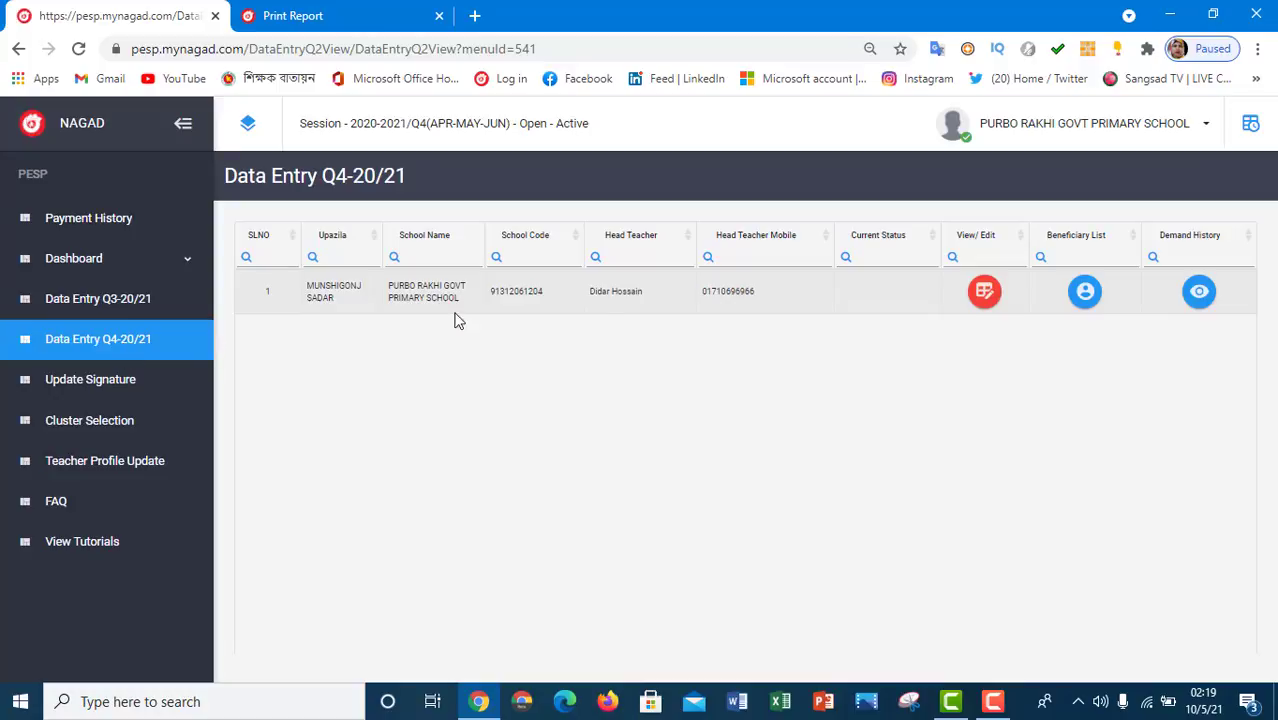
{"action": "left_click", "coordinate": [989, 295]}
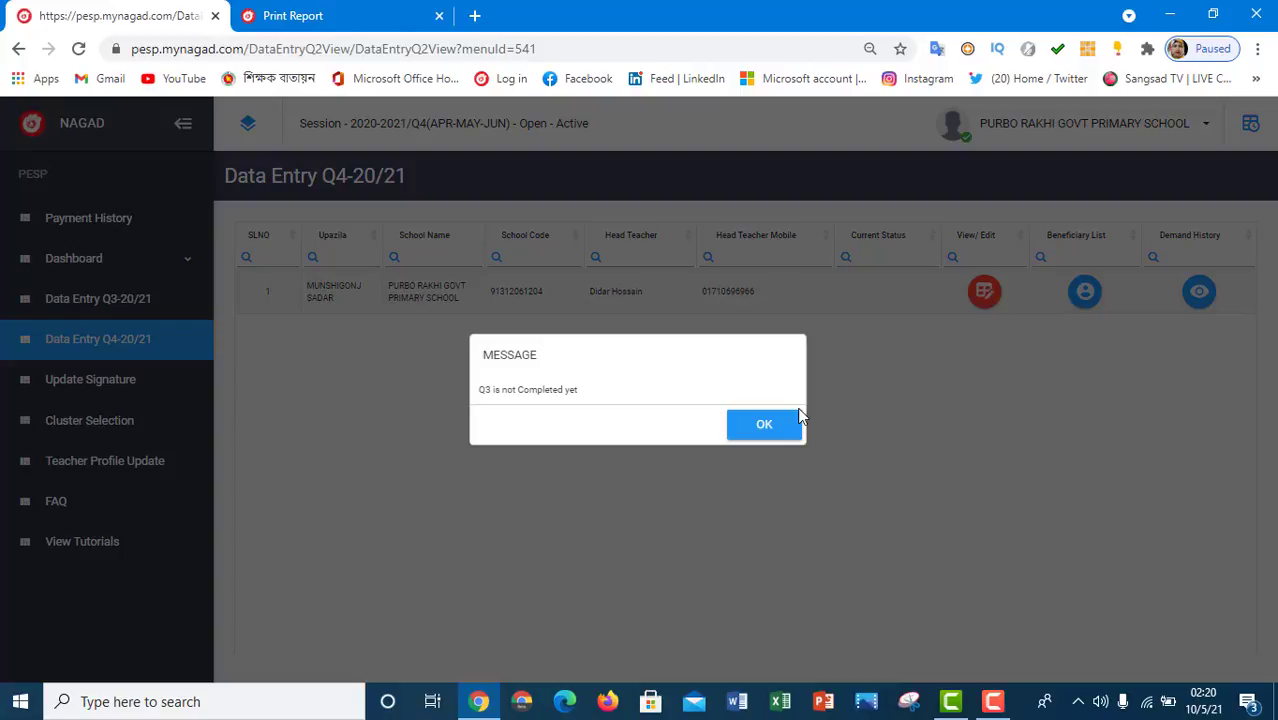
{"action": "left_click", "coordinate": [778, 436]}
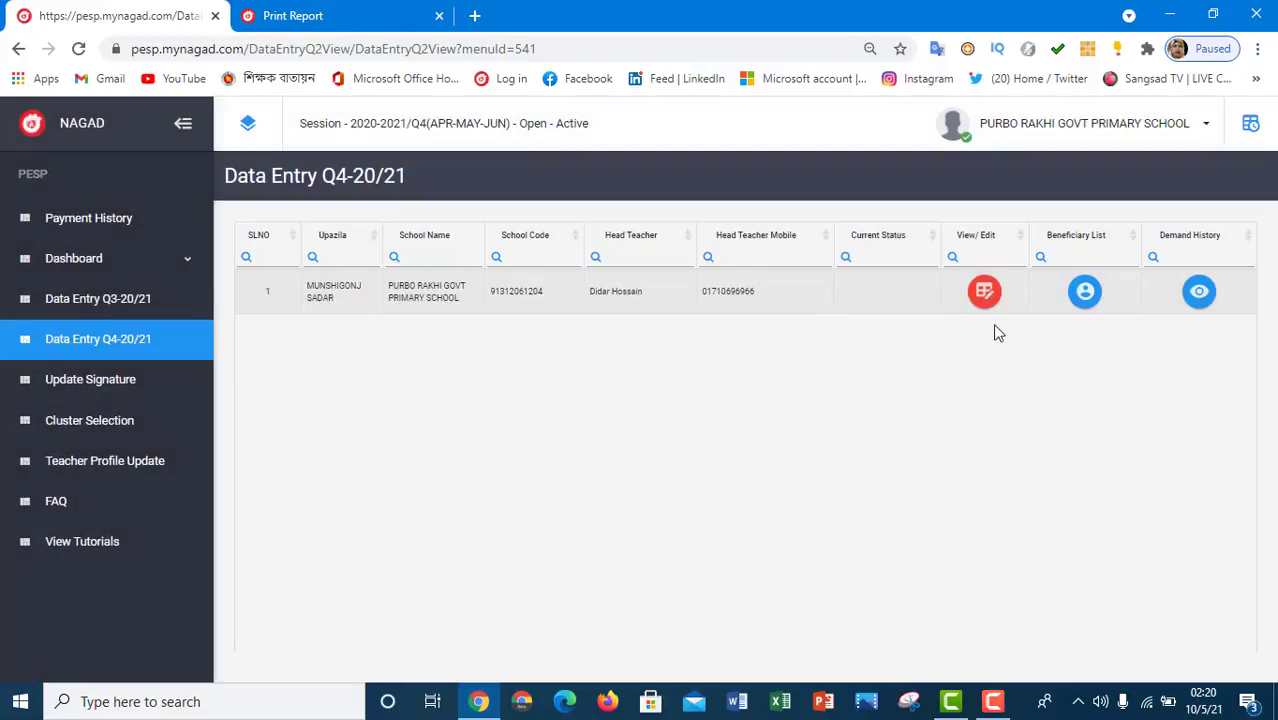
{"action": "left_click", "coordinate": [984, 292]}
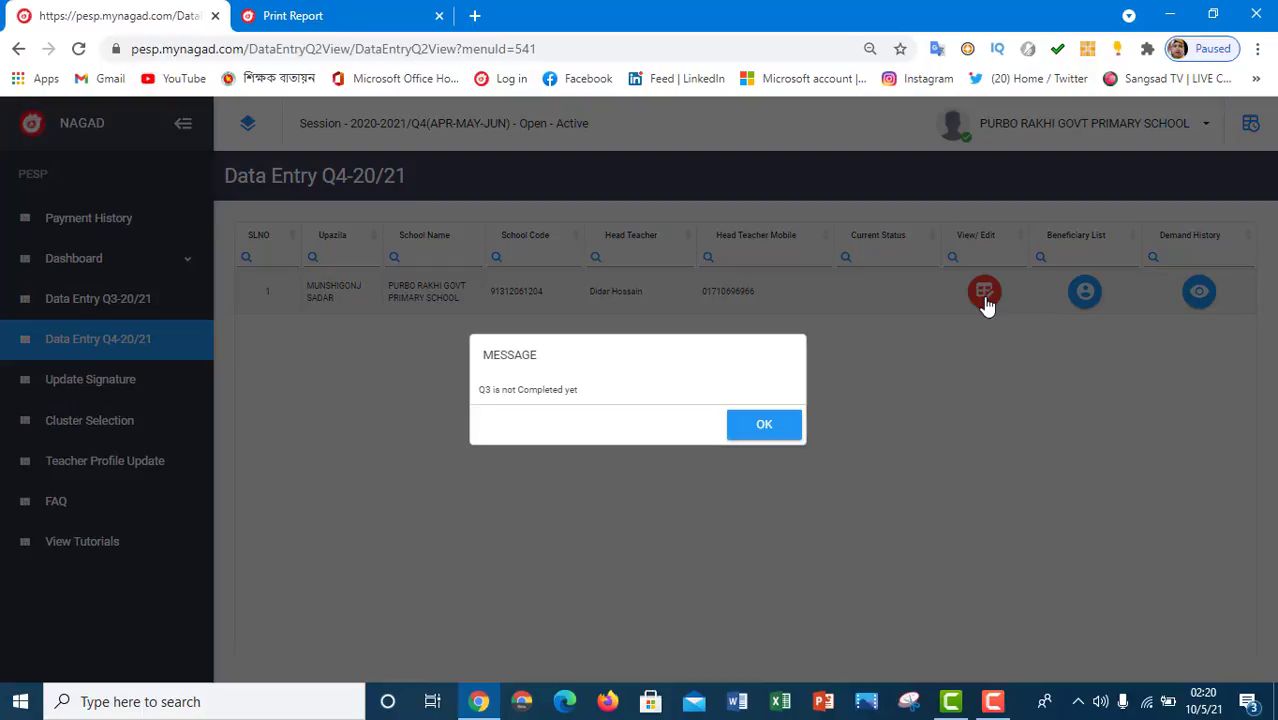
{"action": "left_click", "coordinate": [757, 436]}
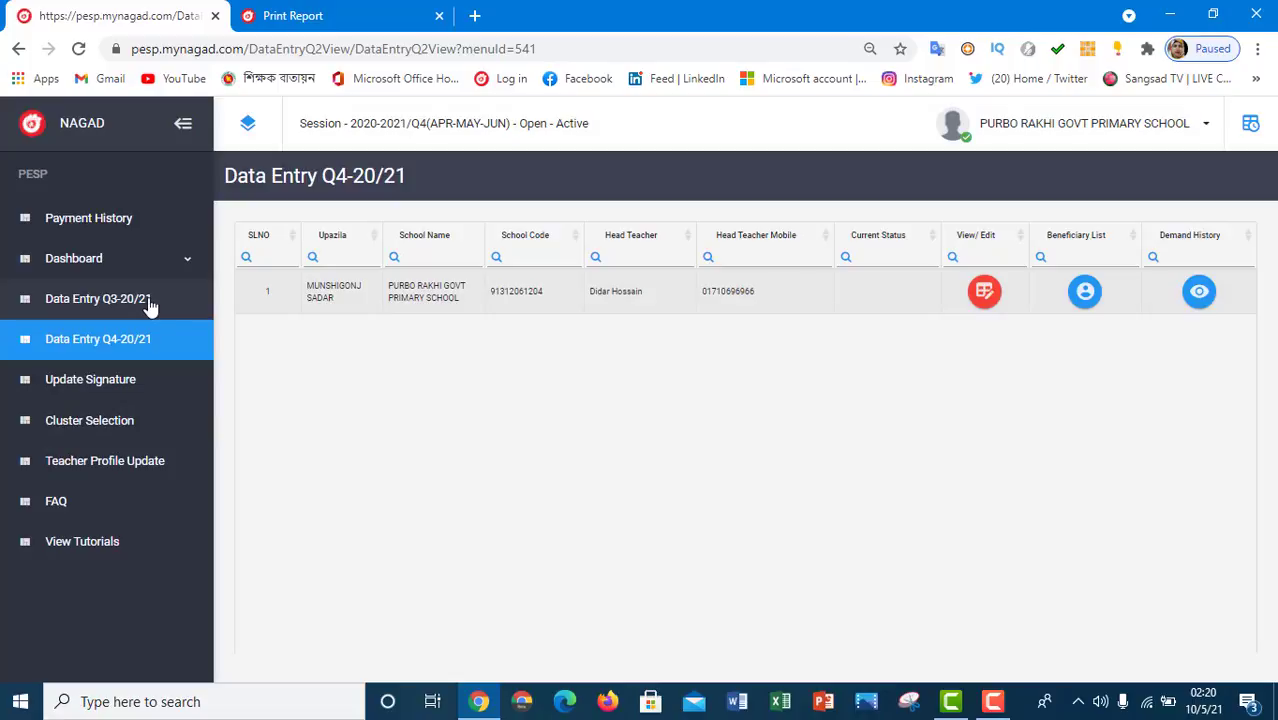
{"action": "left_click", "coordinate": [149, 306]}
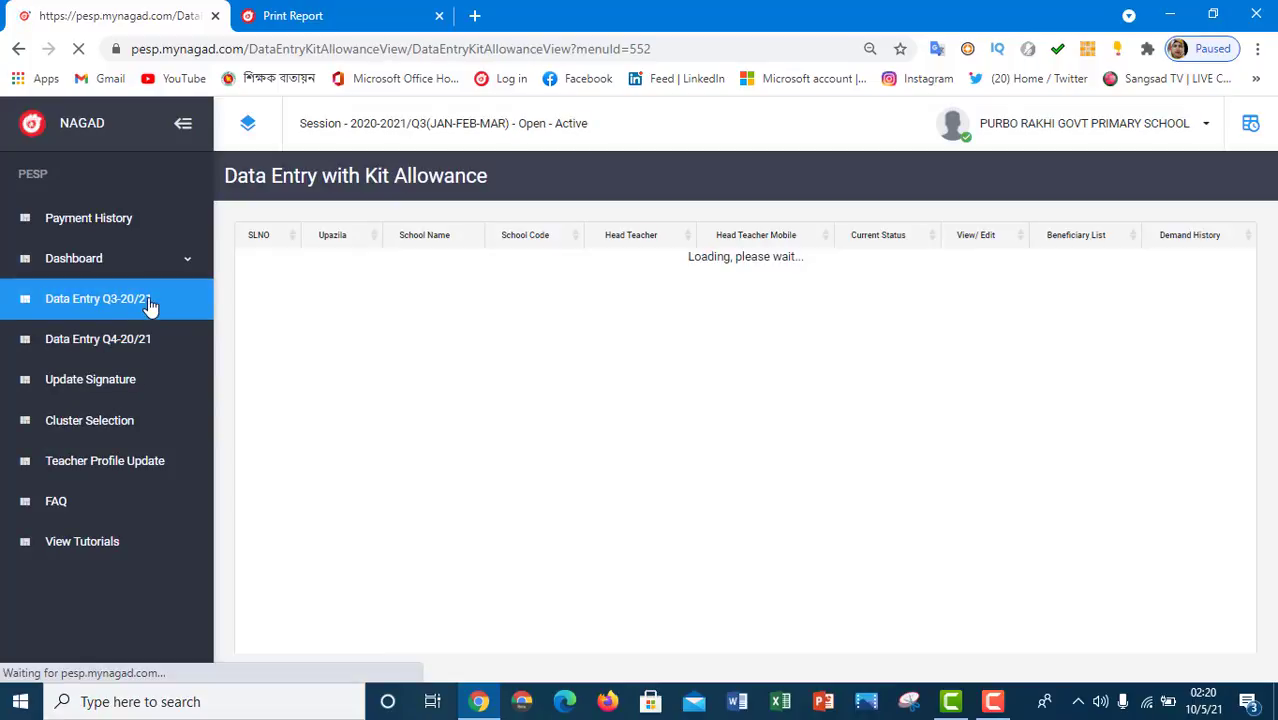